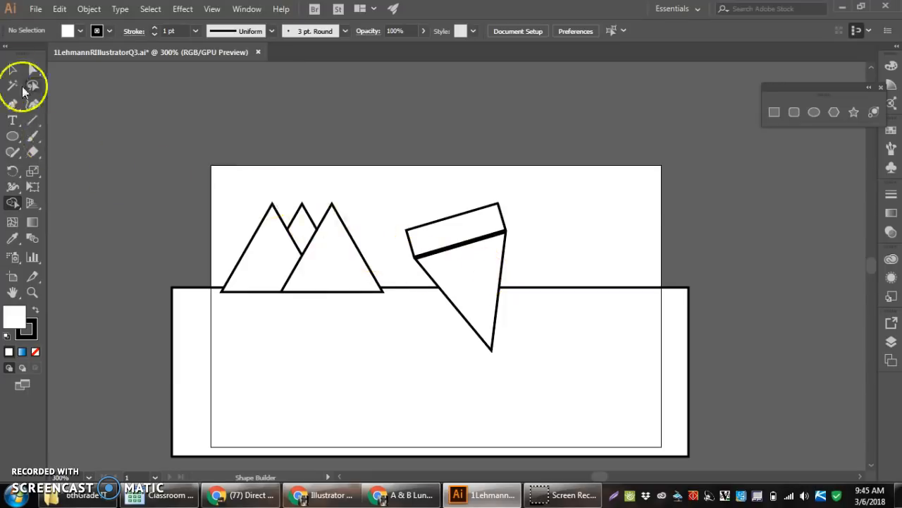
Place a copy of the front right mountain triangle over the artboard's upper-left corner
left_click(12, 68)
left_click(363, 262)
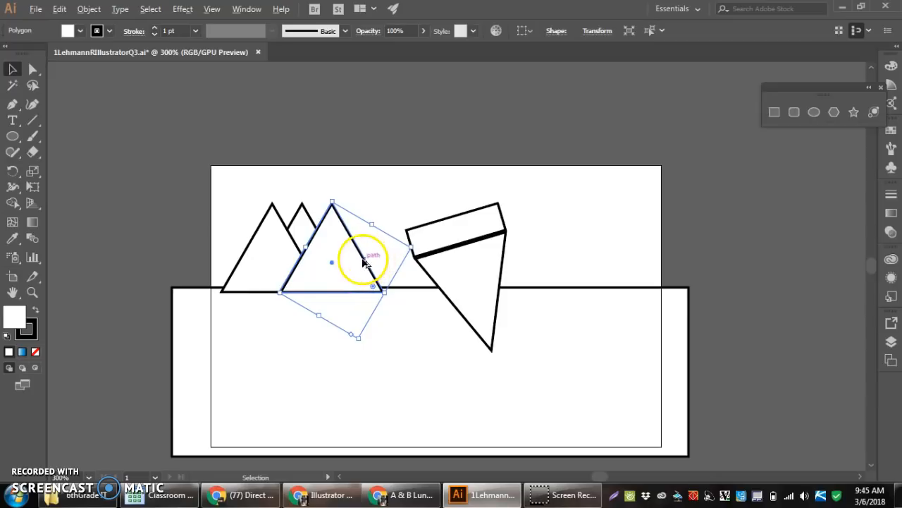
left_click_drag(364, 262, 195, 140)
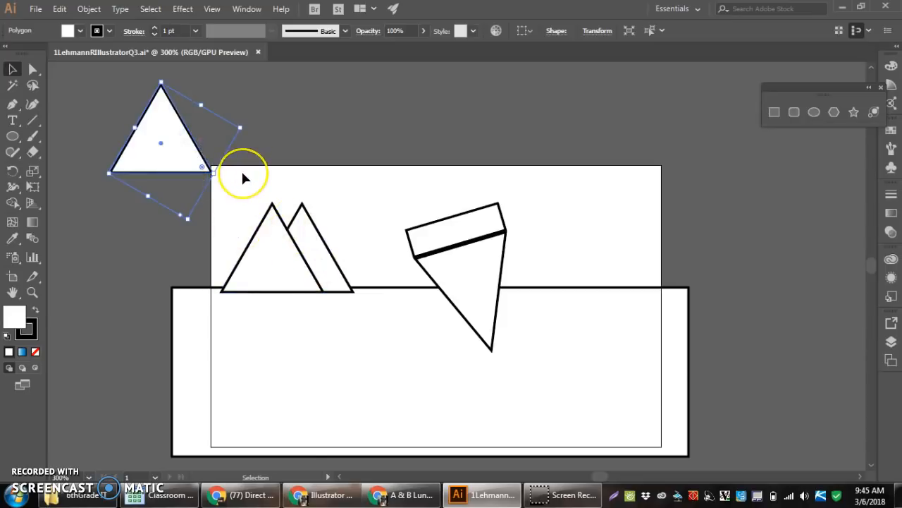
key("ctrl+z")
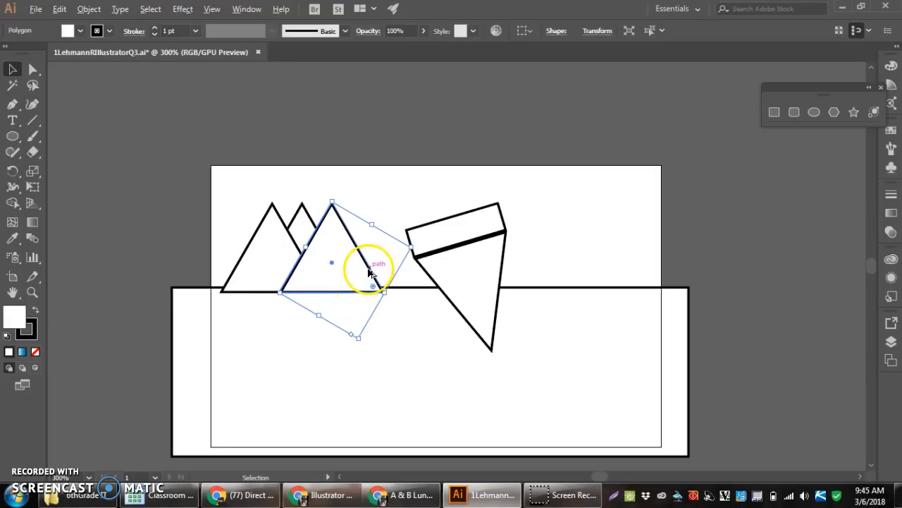
left_click_drag(368, 272, 227, 162)
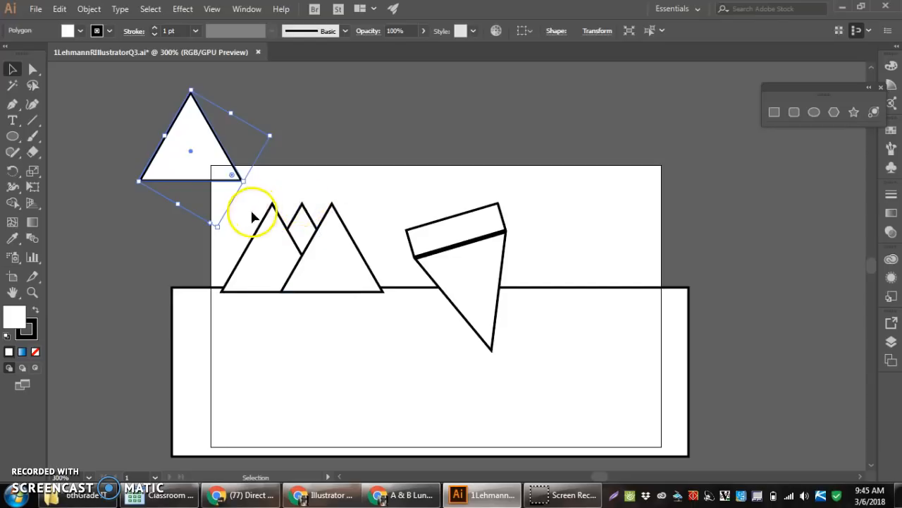
scroll(238, 244, "up", 1)
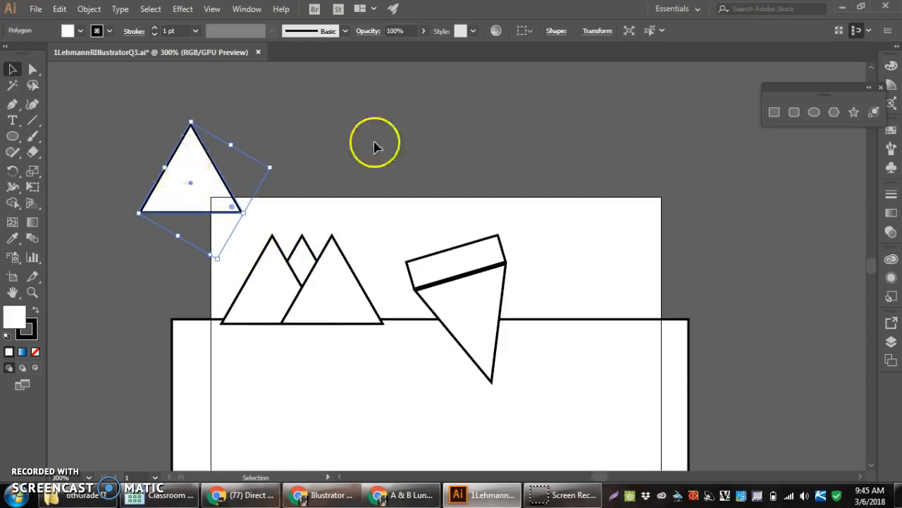
Create an eight-pointed star with radii of 0.8819 cm and 1.7639 cm above the artboard
left_click(854, 112)
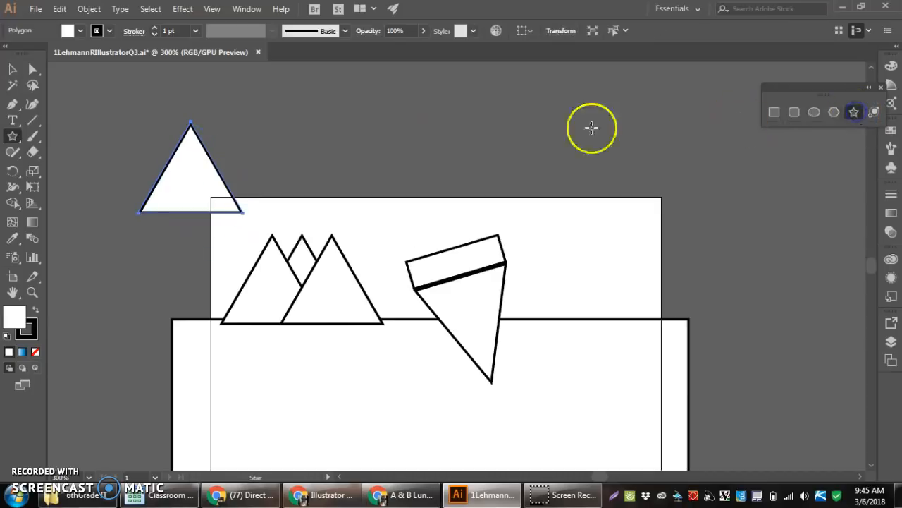
left_click(276, 118)
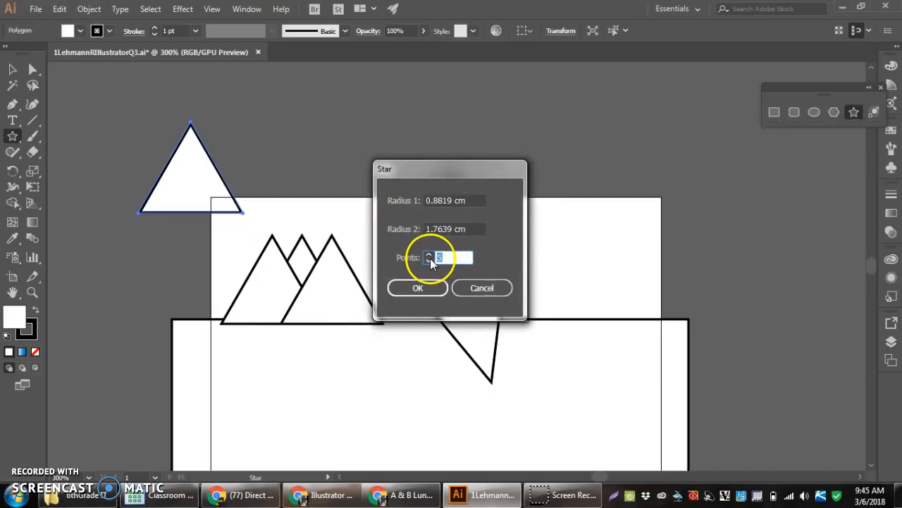
type("3")
left_click(416, 289)
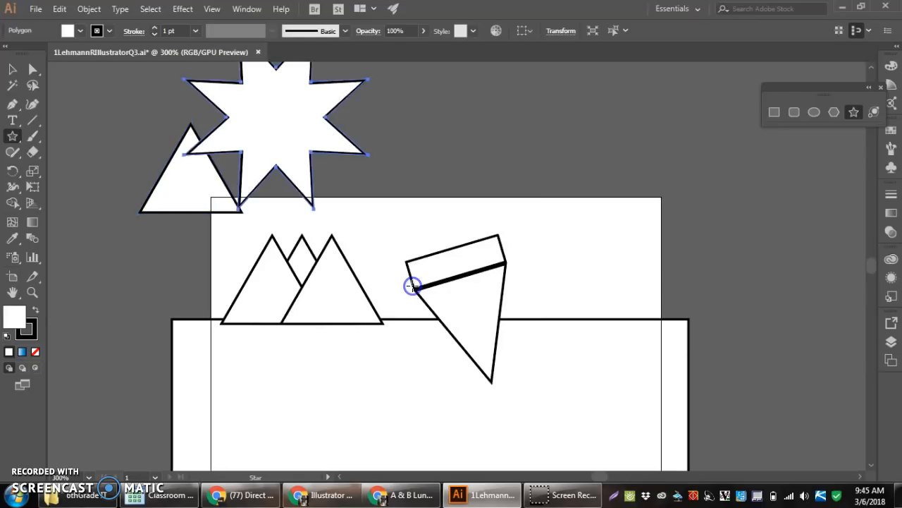
Shrink the star, rotate it slightly and place it over the peak of the copied triangle
scroll(335, 238, "up", 4)
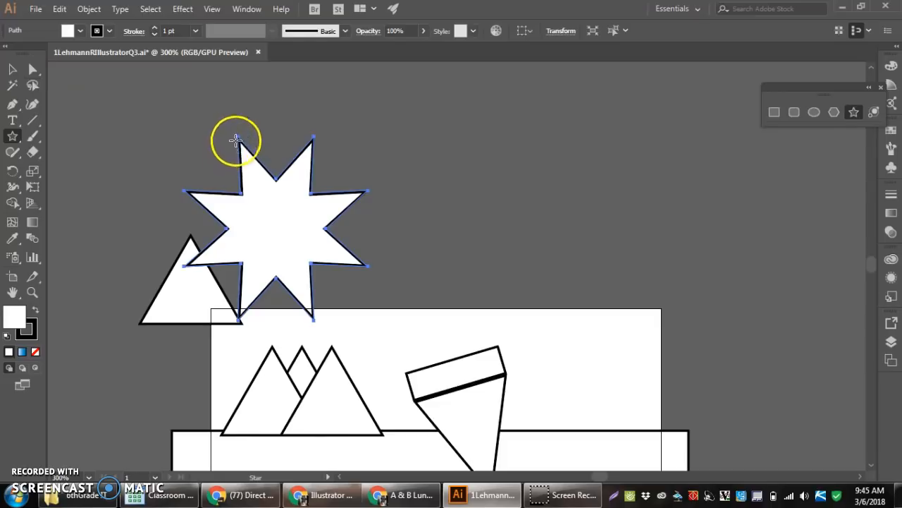
left_click(12, 69)
left_click_drag(184, 135, 312, 259)
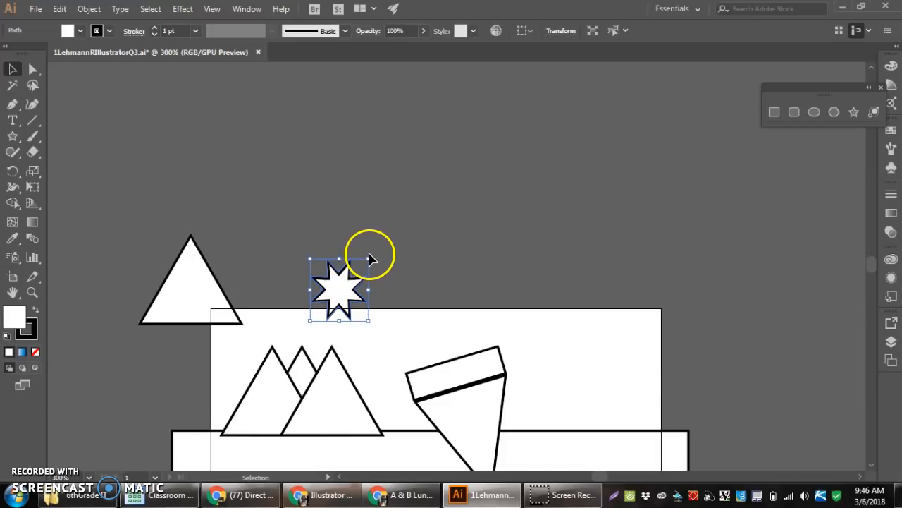
left_click_drag(373, 251, 353, 244)
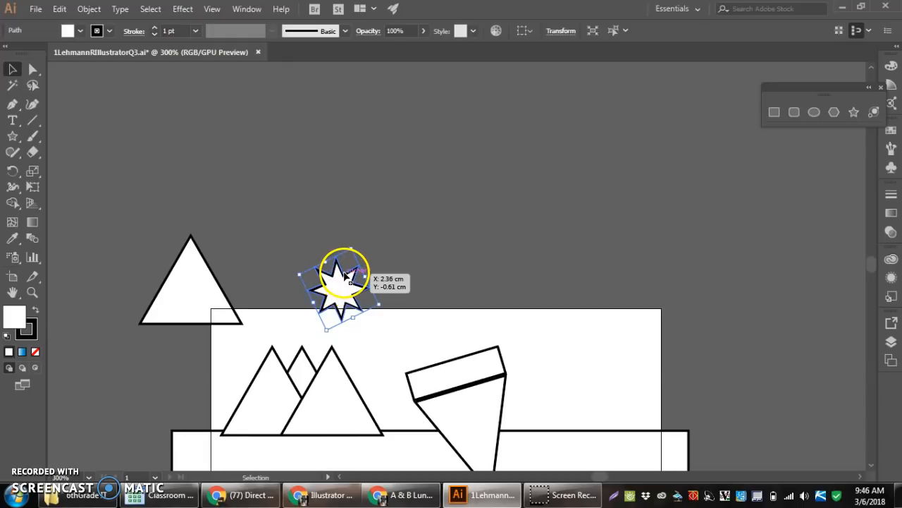
left_click_drag(347, 273, 194, 229)
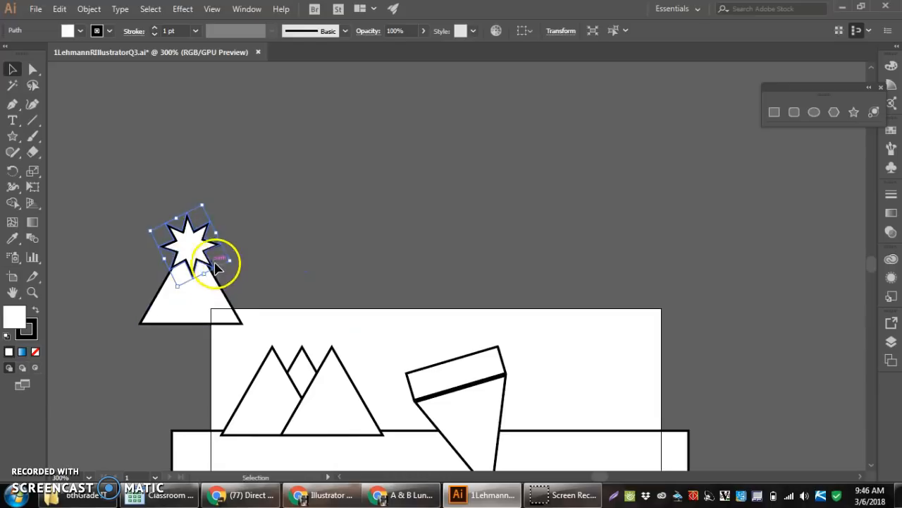
right_click(186, 243)
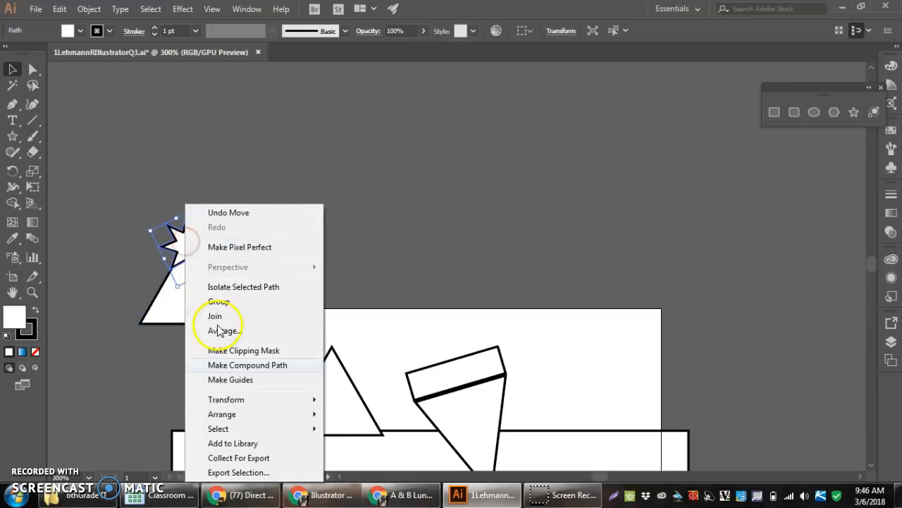
mouse_move(242, 415)
mouse_move(313, 406)
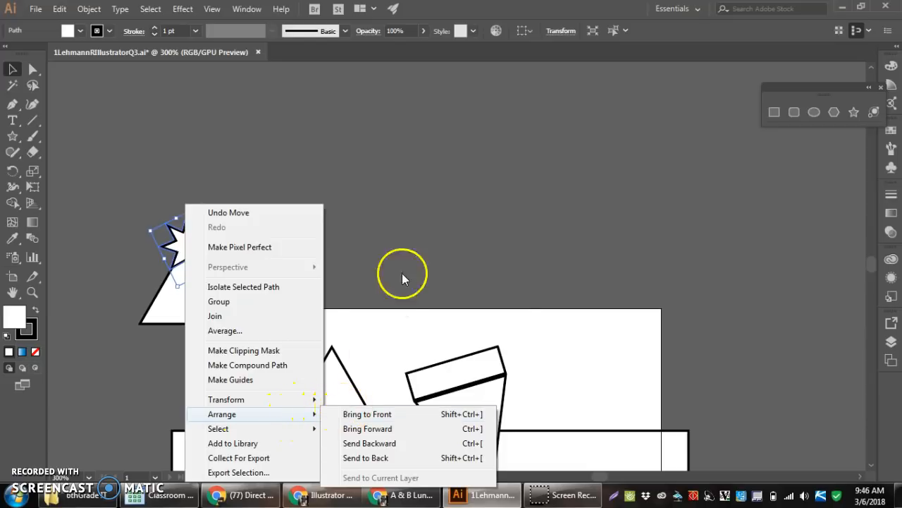
left_click(408, 232)
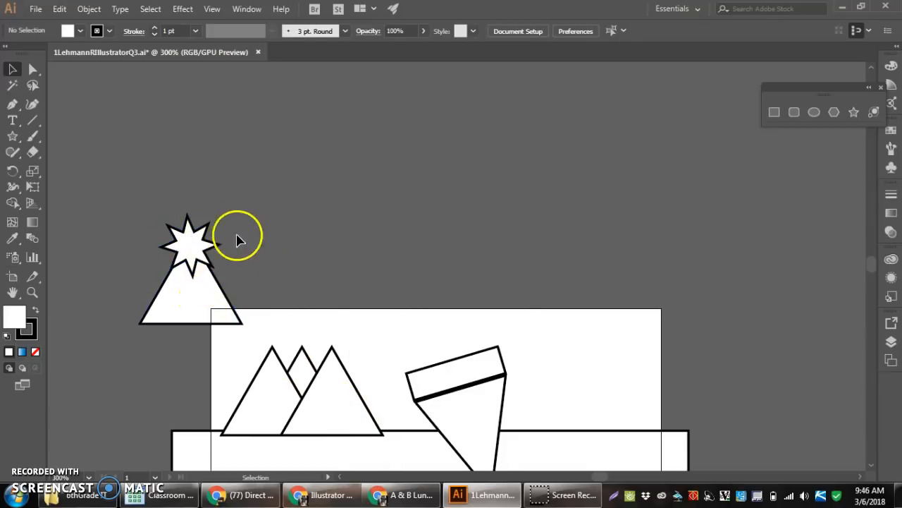
Remove the star points outside the copied triangle with Shape Builder, leaving a jagged snowcap on the peak
left_click(169, 265)
left_click_drag(252, 328, 120, 237)
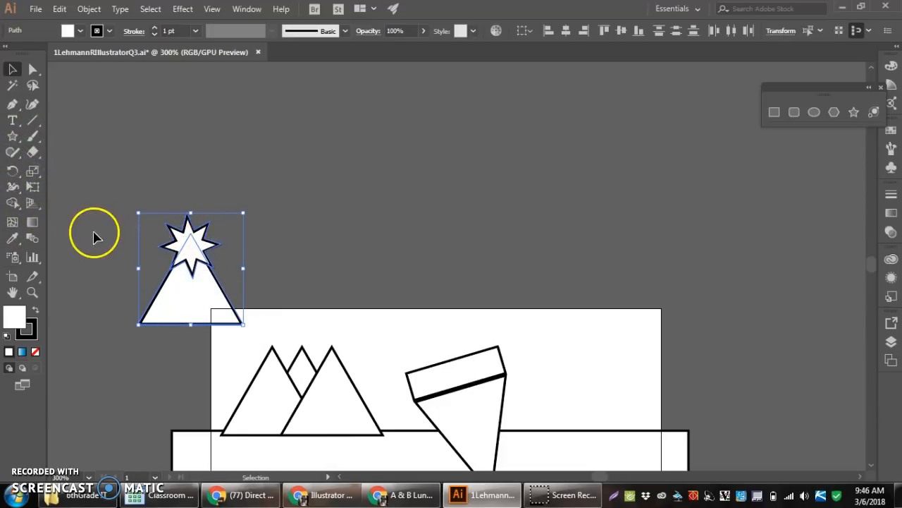
left_click(12, 203)
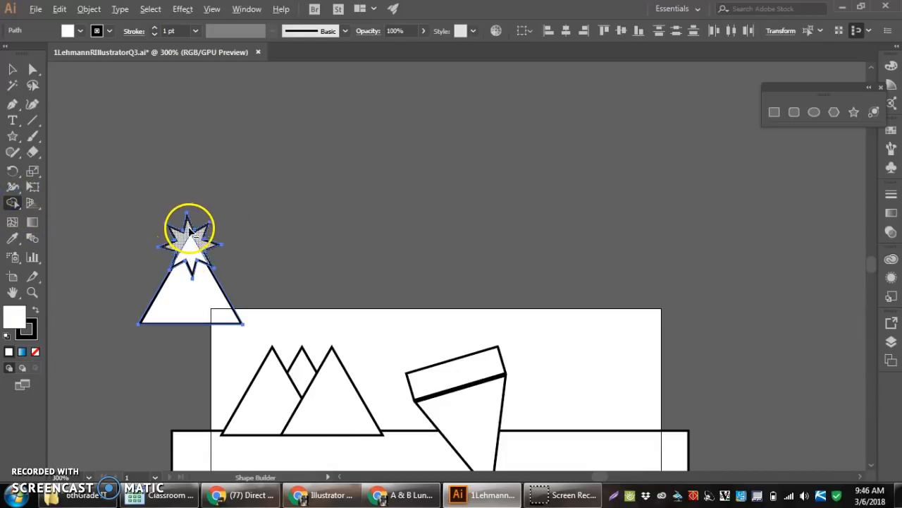
scroll(184, 240, "up", 2)
scroll(141, 318, "up", 1)
scroll(141, 325, "down", 1)
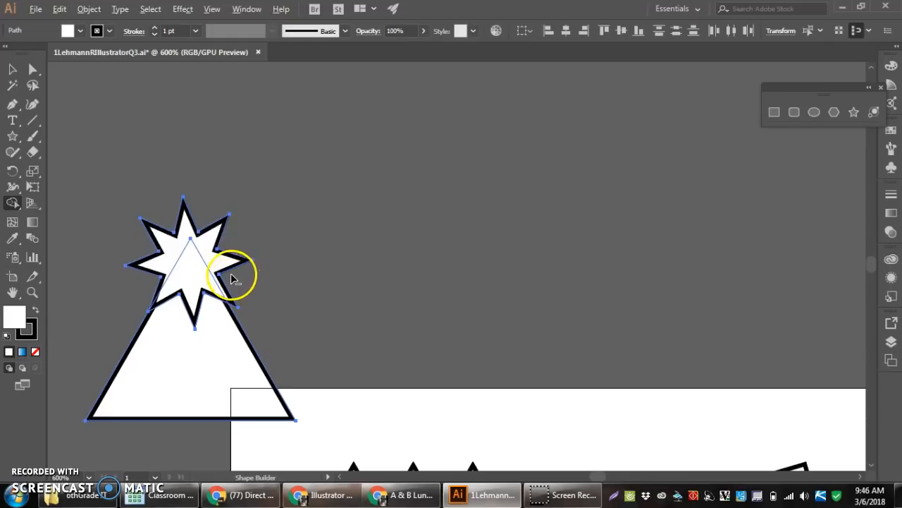
left_click(232, 272, "alt")
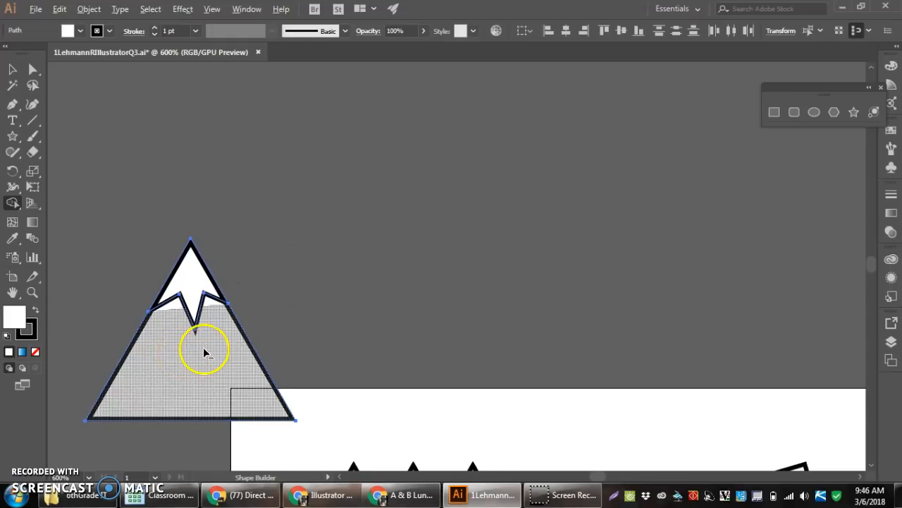
Delete the three original plain mountain triangles from the artboard
scroll(204, 352, "down", 3)
scroll(173, 384, "up", 2)
scroll(173, 383, "down", 1)
scroll(176, 395, "up", 1)
scroll(182, 403, "down", 2)
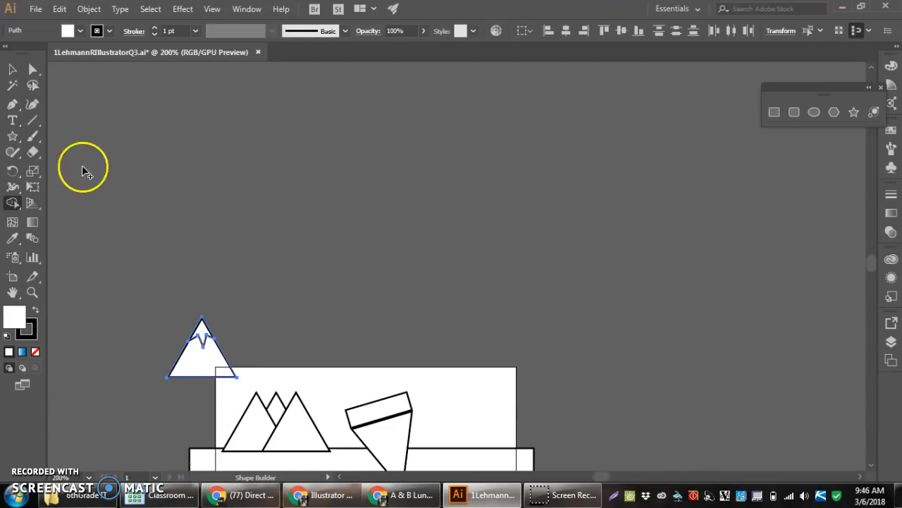
left_click(13, 69)
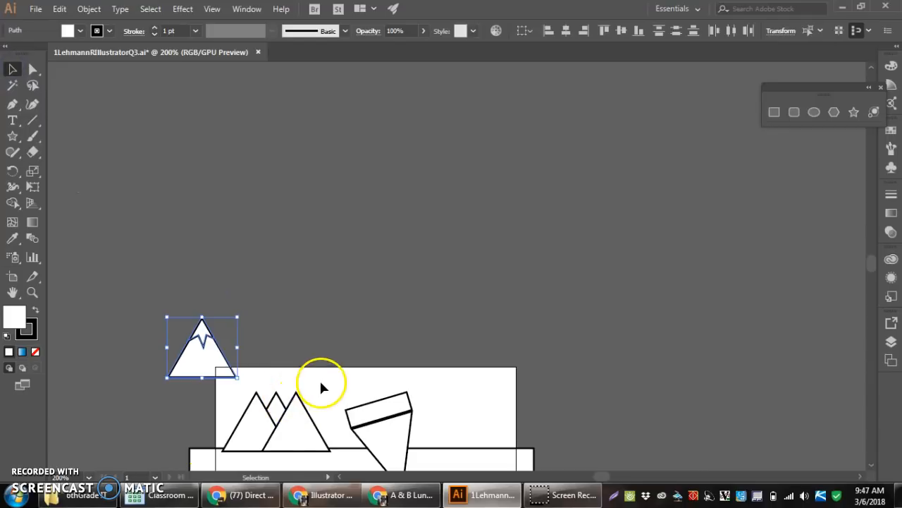
left_click(240, 419)
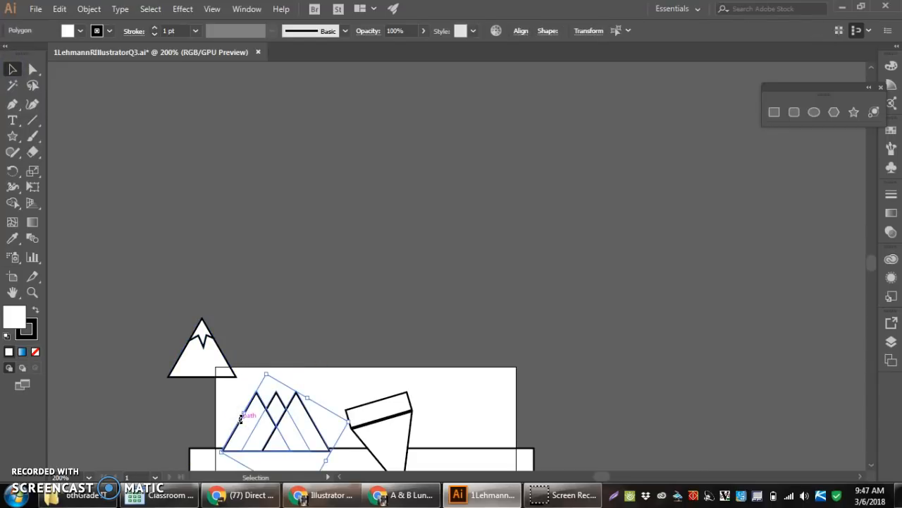
key("Delete")
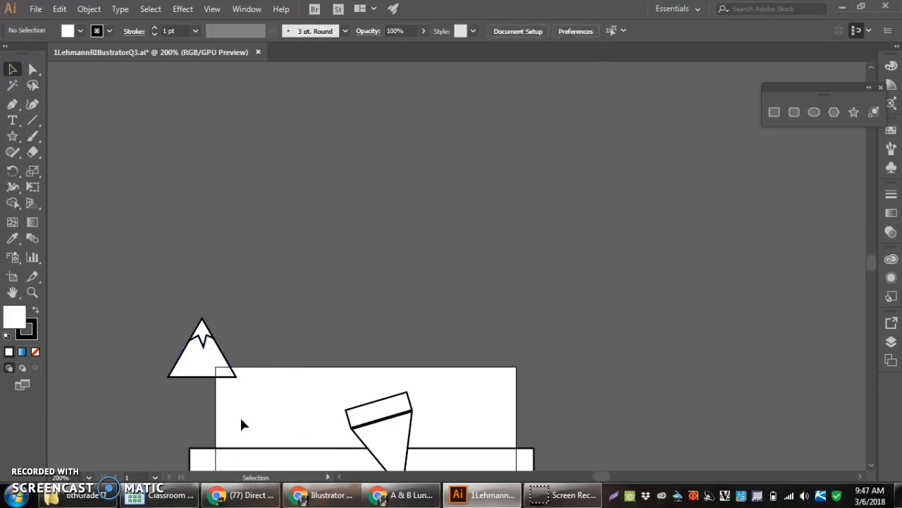
Delete the stray line segments crossing the snowcap's jagged edge with Shape Builder
left_click(205, 378)
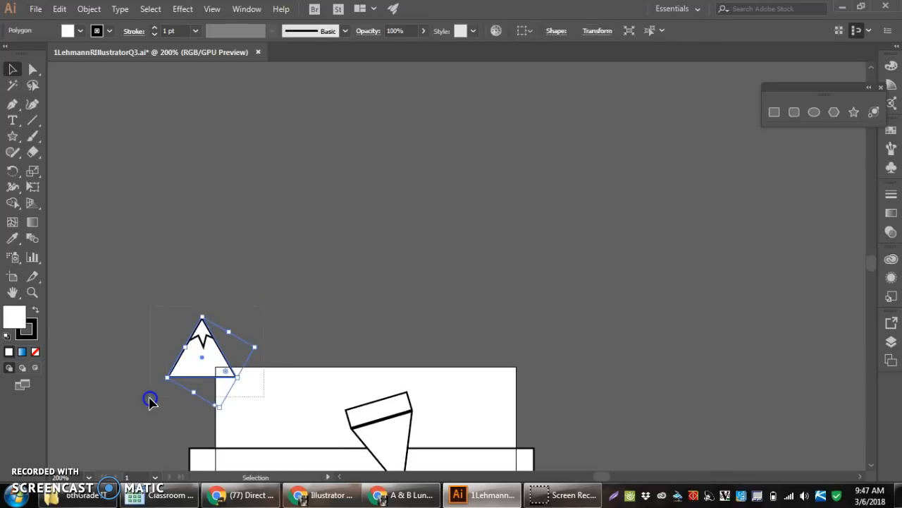
left_click(185, 373)
right_click(200, 357)
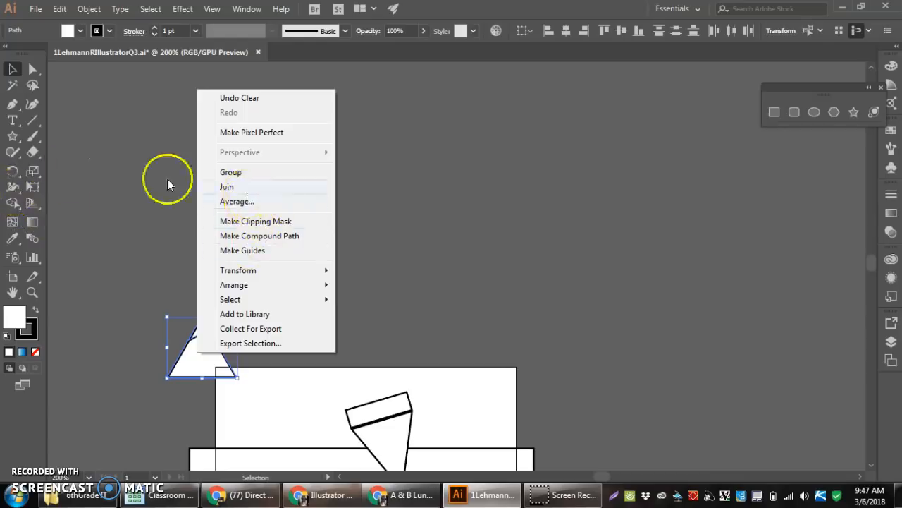
left_click(12, 204)
left_click(203, 335)
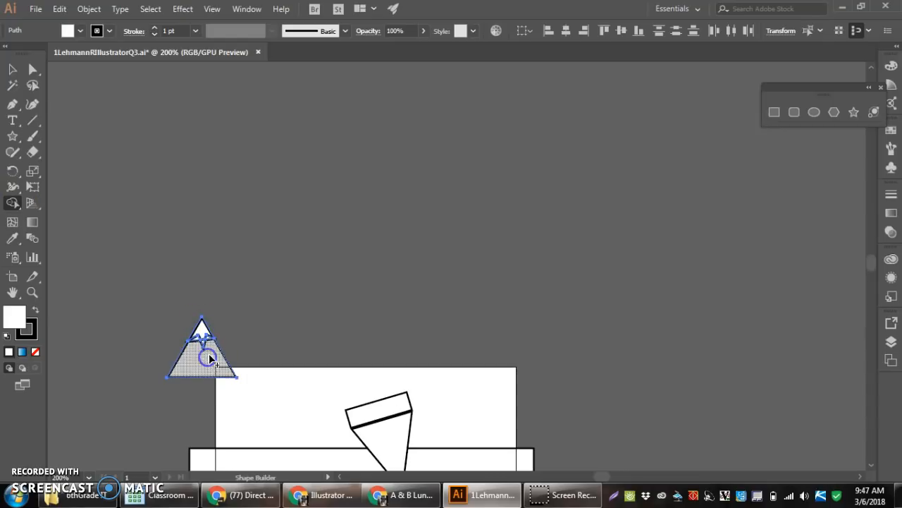
scroll(189, 361, "up", 4)
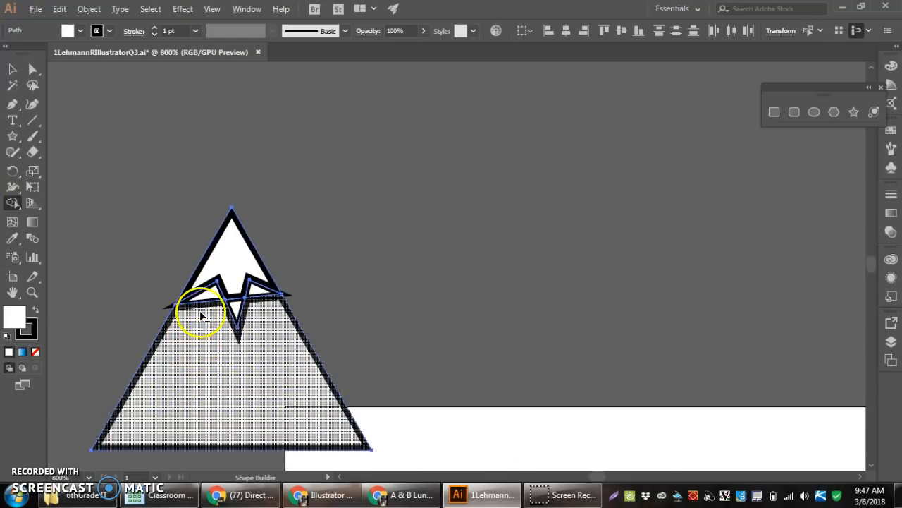
left_click(201, 308)
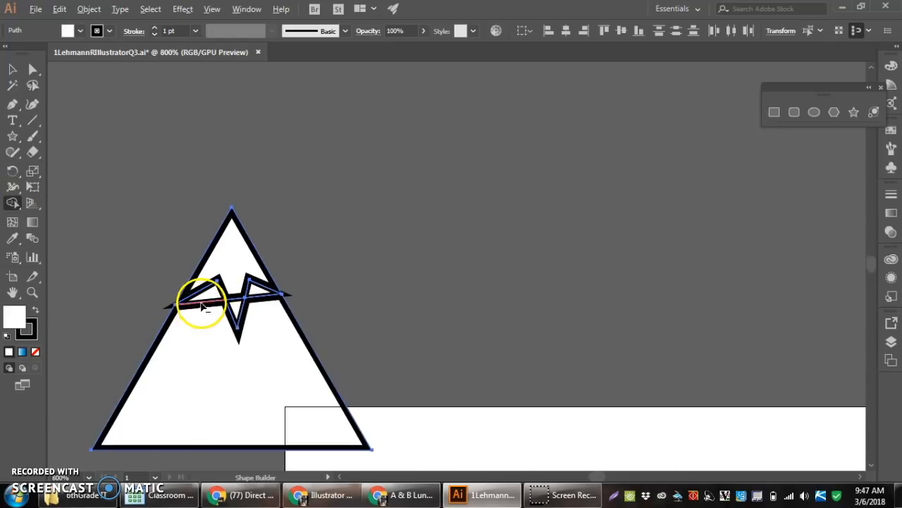
left_click(236, 304)
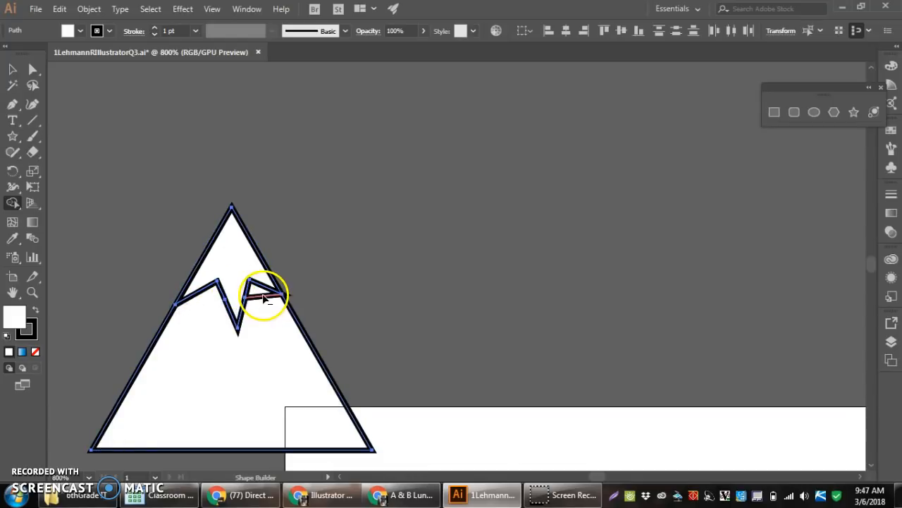
left_click(262, 299, "alt")
left_click(231, 263, "alt")
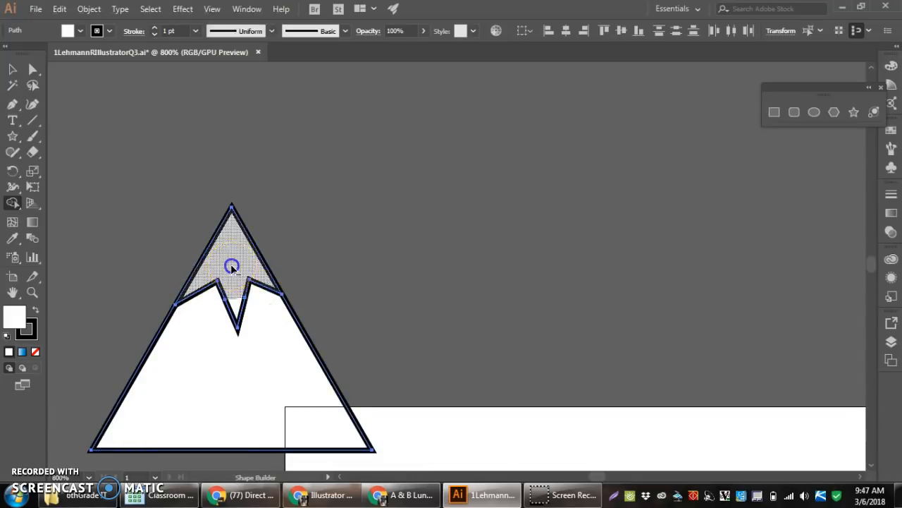
key("ctrl+z")
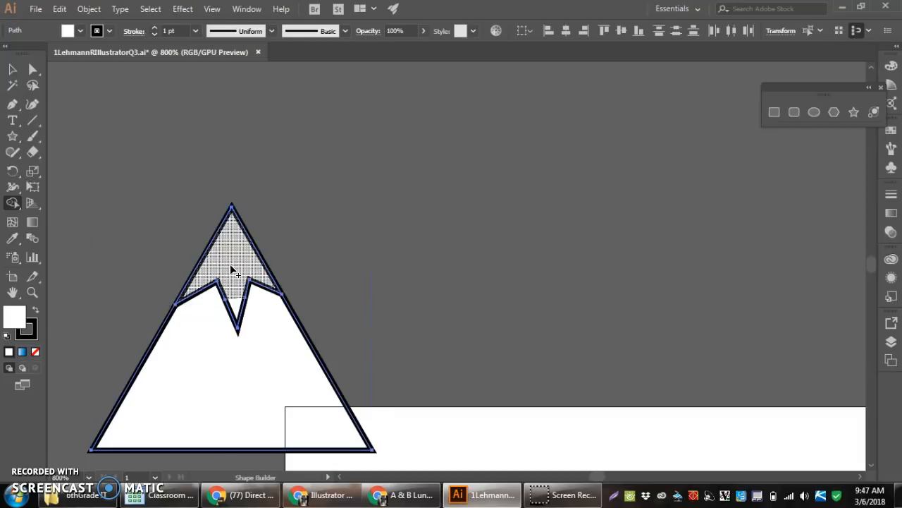
key("ctrl+z")
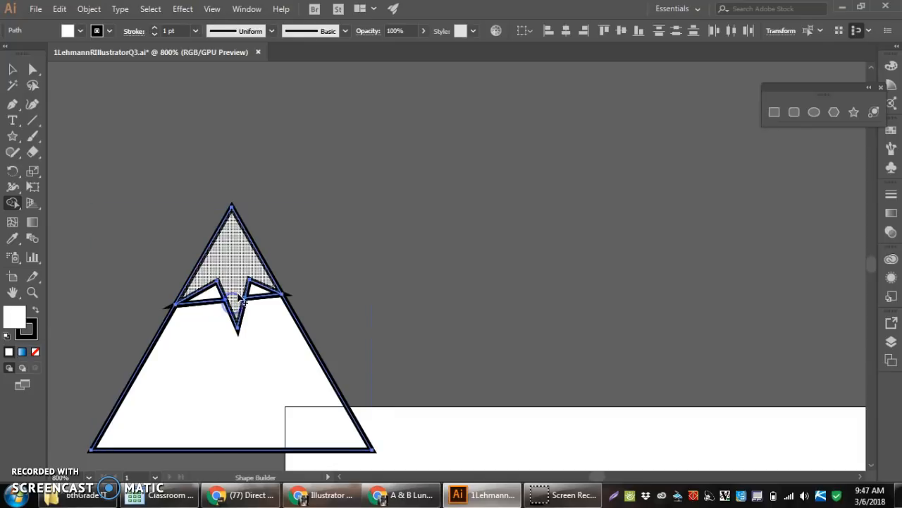
key("ctrl+shift+z")
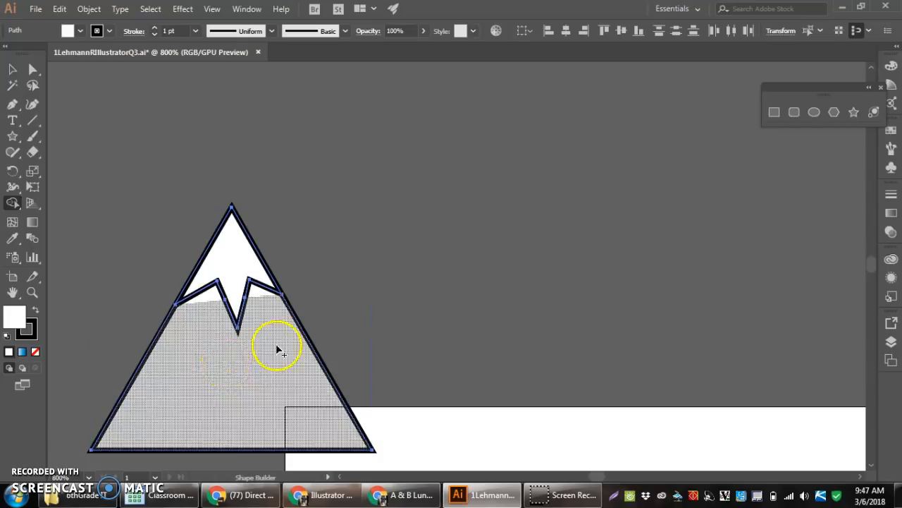
Group the snowcap and the mountain base into one object and deselect it
left_click(21, 69)
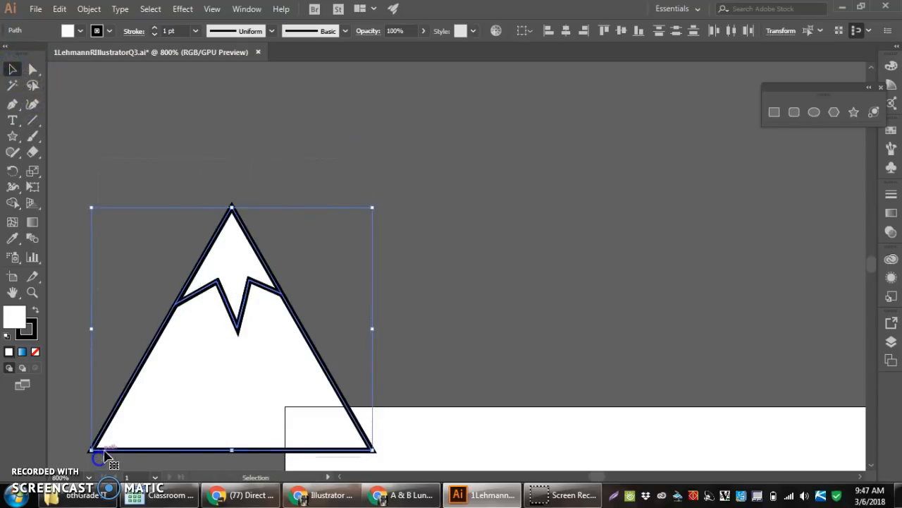
right_click(219, 291)
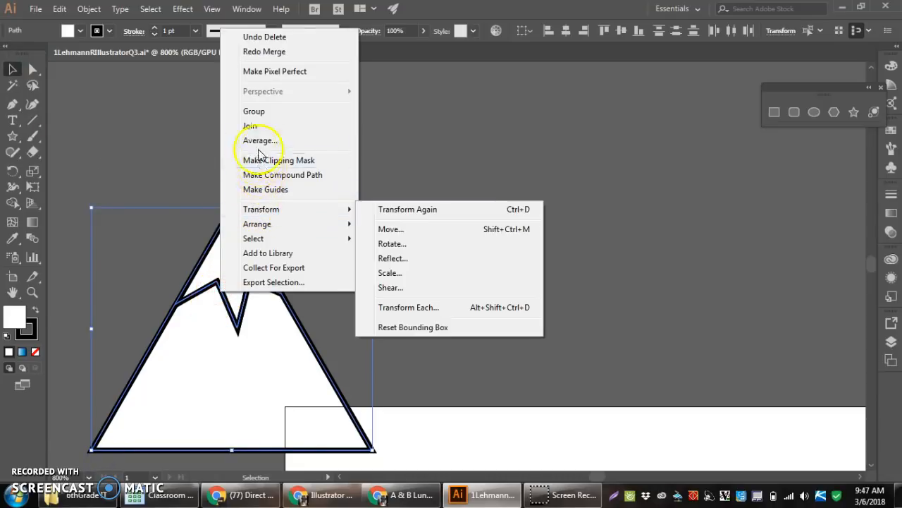
left_click(260, 111)
left_click(487, 223)
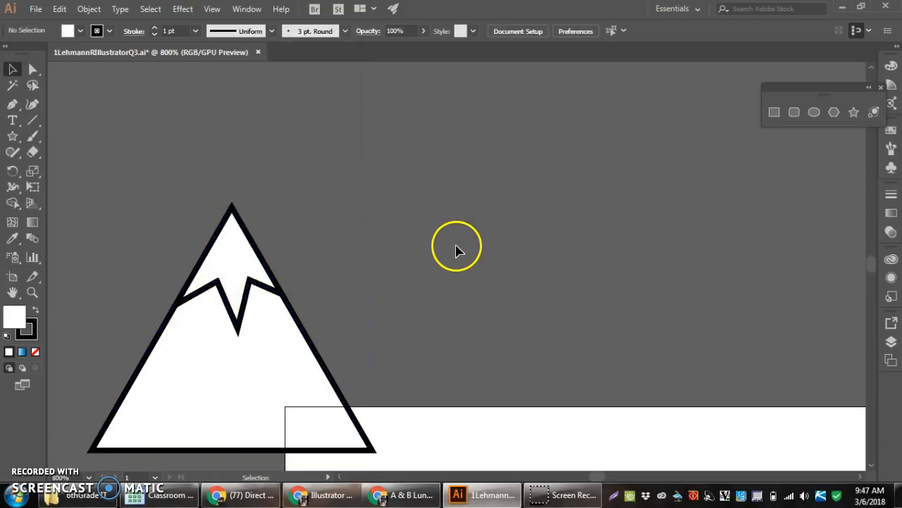
Place three overlapping copies of the grouped snow-capped mountain along the horizon line on the artboard
scroll(456, 251, "down", 3)
left_click(376, 281)
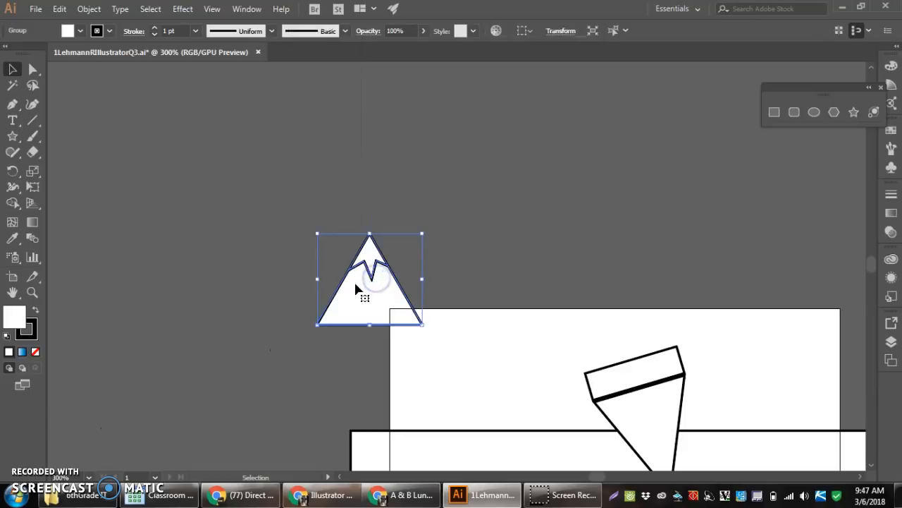
left_click_drag(368, 273, 449, 381)
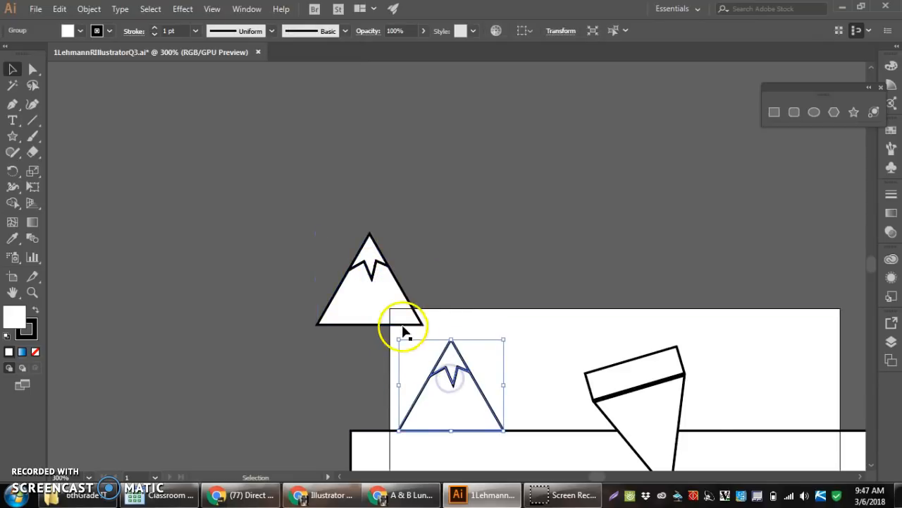
left_click_drag(374, 273, 476, 384)
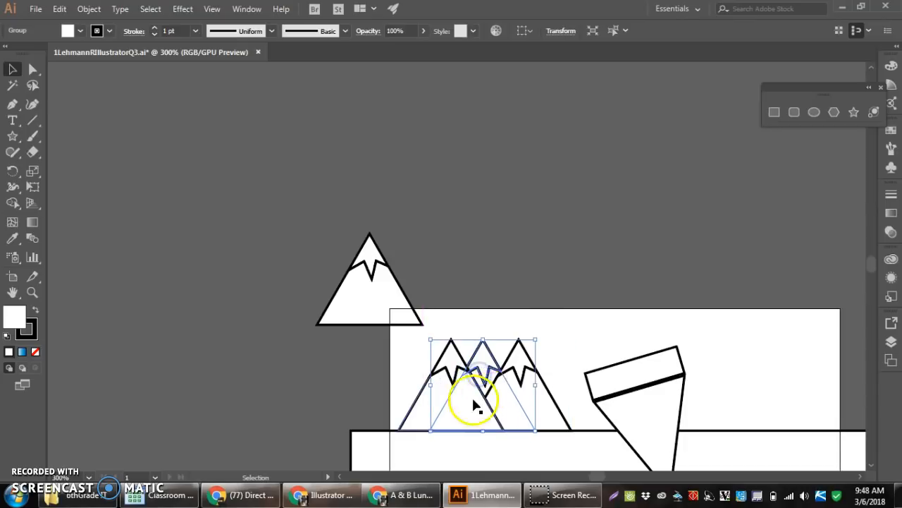
left_click(547, 224)
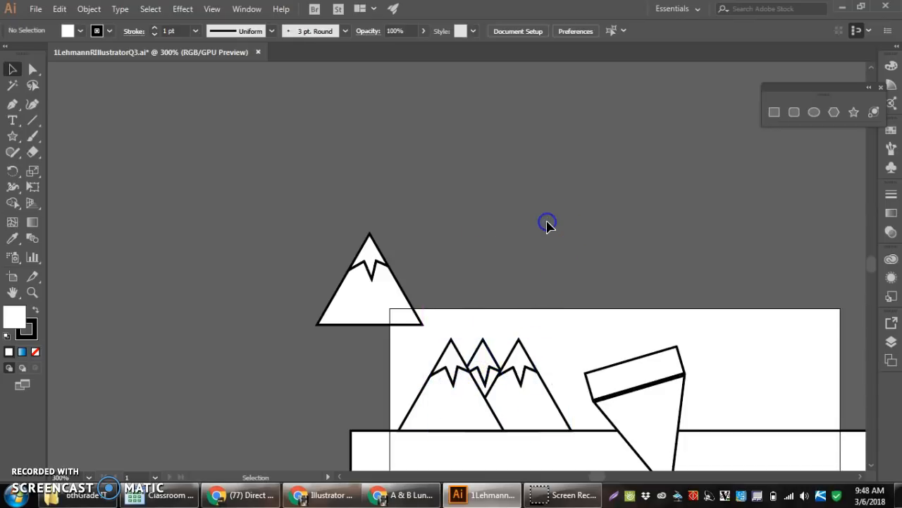
Review the stacking order options available for the front mountain copy farthest along the horizon without applying one
left_click(492, 389)
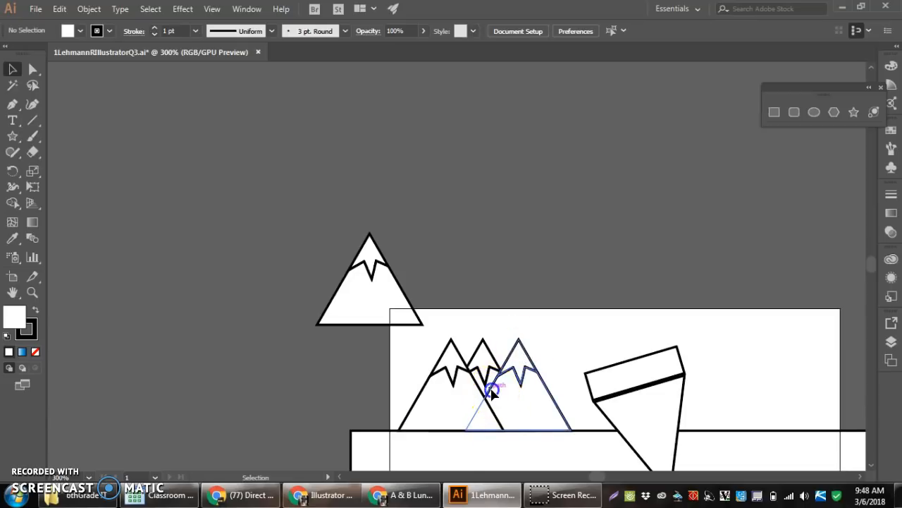
right_click(509, 426)
mouse_move(556, 358)
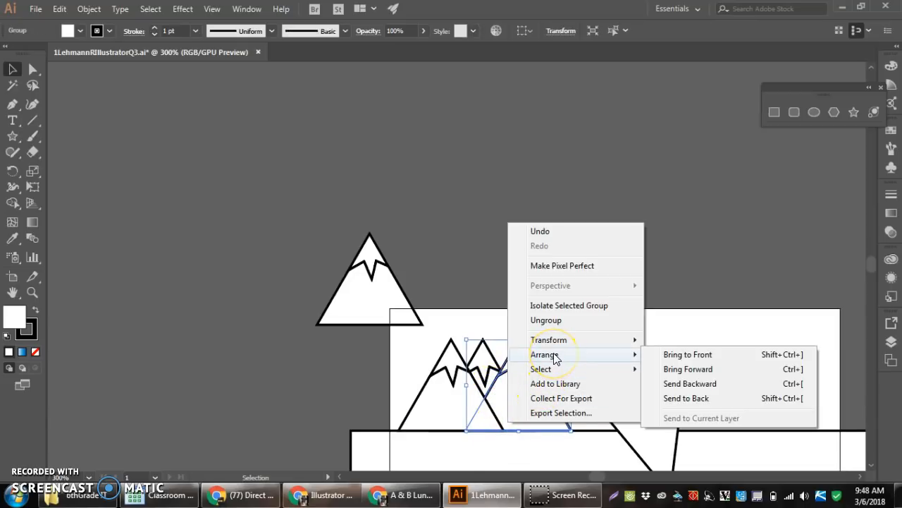
left_click(479, 282)
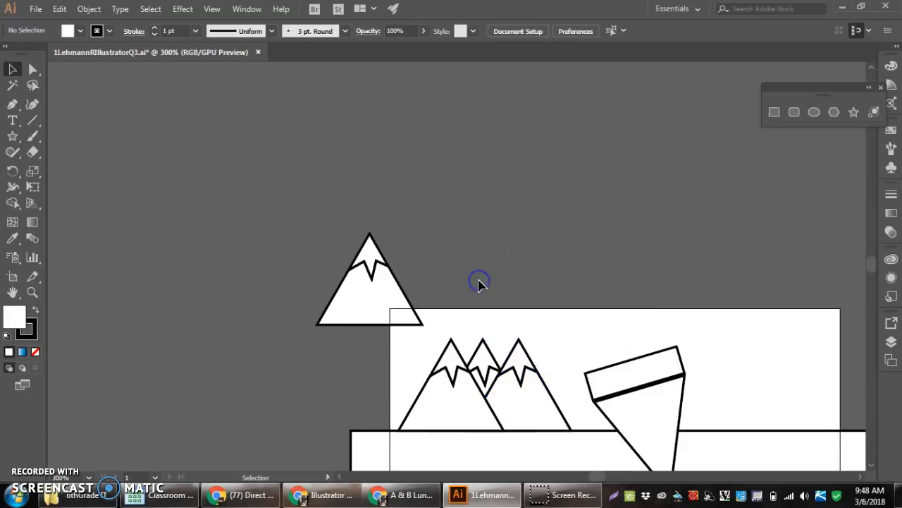
Try moving the original mountain's base away from its snowcap inside the group, and undo back past the middle mountain copy
double_click(344, 278)
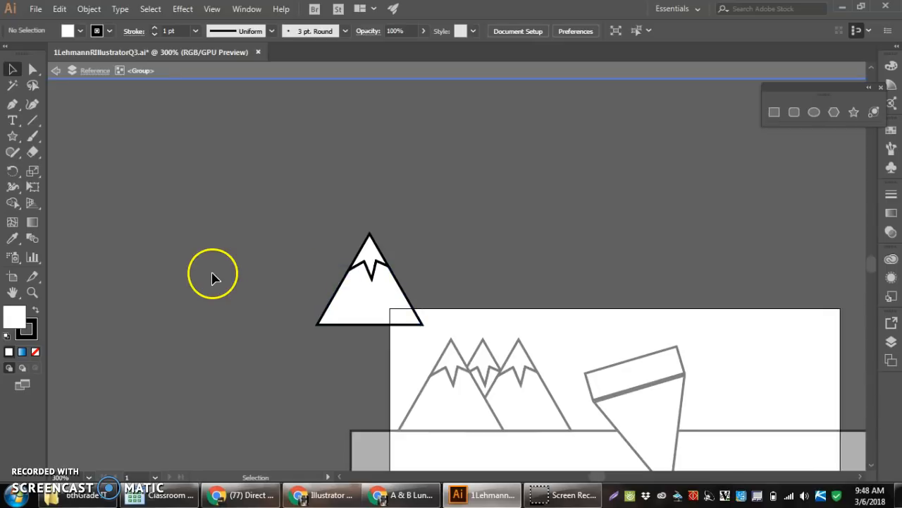
left_click_drag(338, 299, 240, 282)
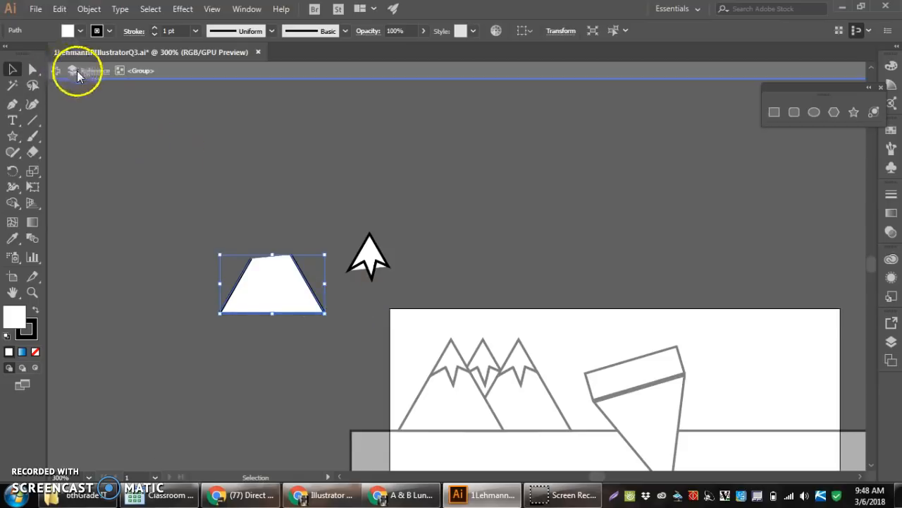
key("ctrl+z")
key("ctrl+z")
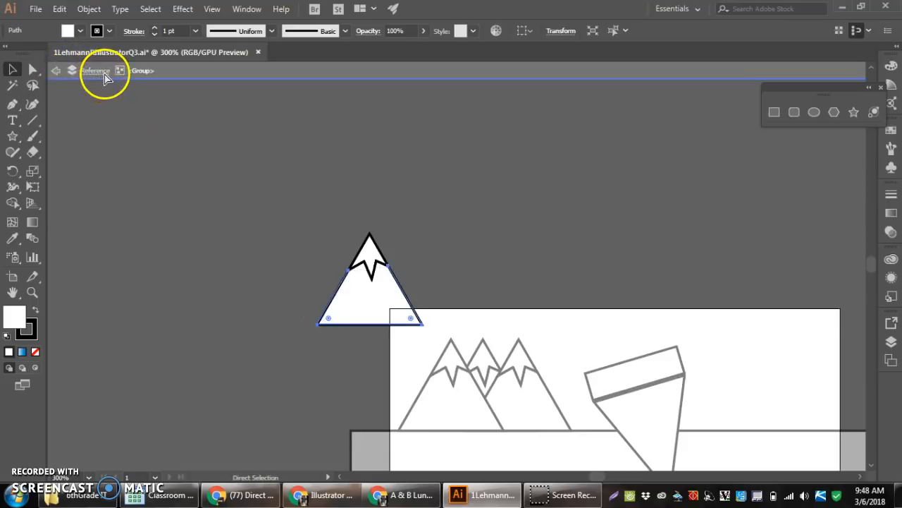
key("a")
key("v")
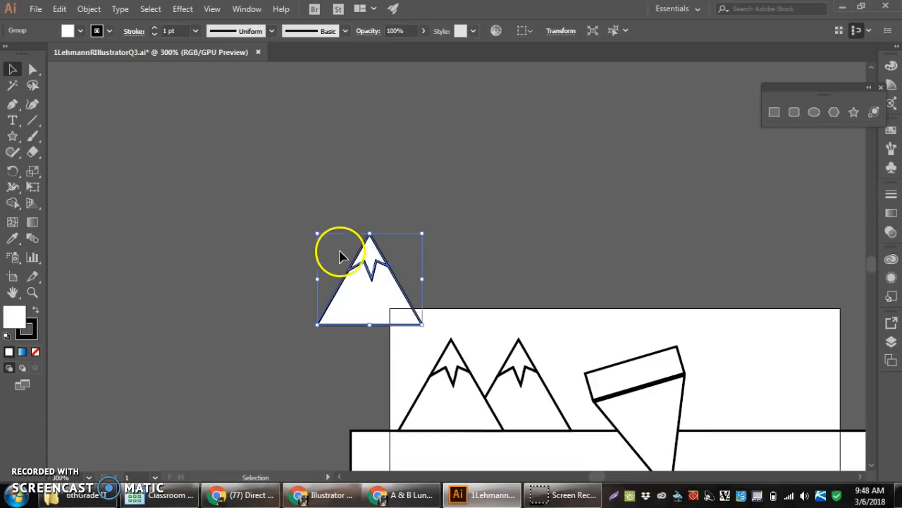
Move the original mountain group farther away from the artboard as a spare
left_click_drag(357, 266, 210, 240)
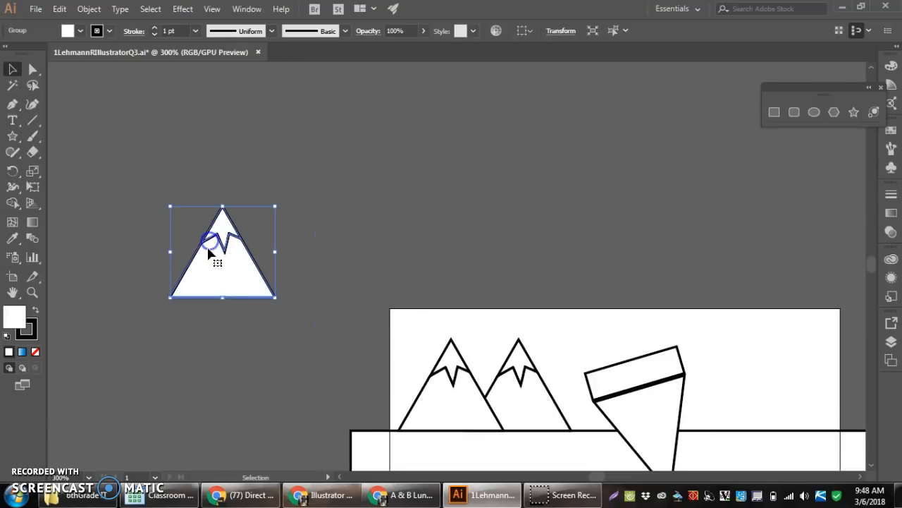
scroll(268, 335, "down", 3)
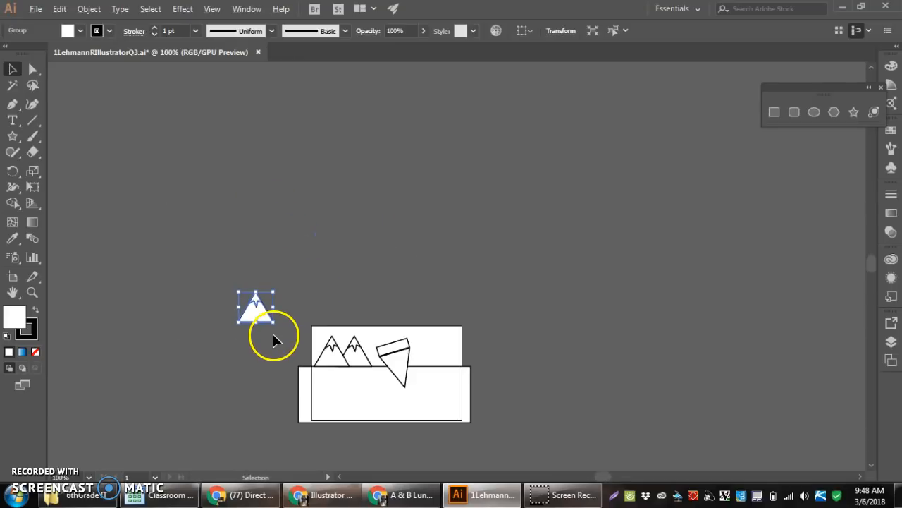
scroll(373, 409, "up", 3)
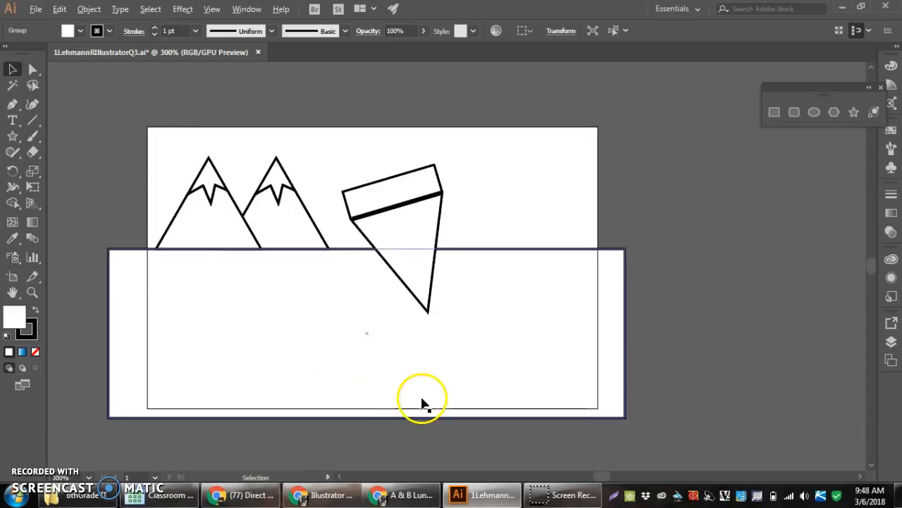
Draw a slightly tall ellipse about 0.46 by 0.49 cm just above the artboard
left_click(434, 239)
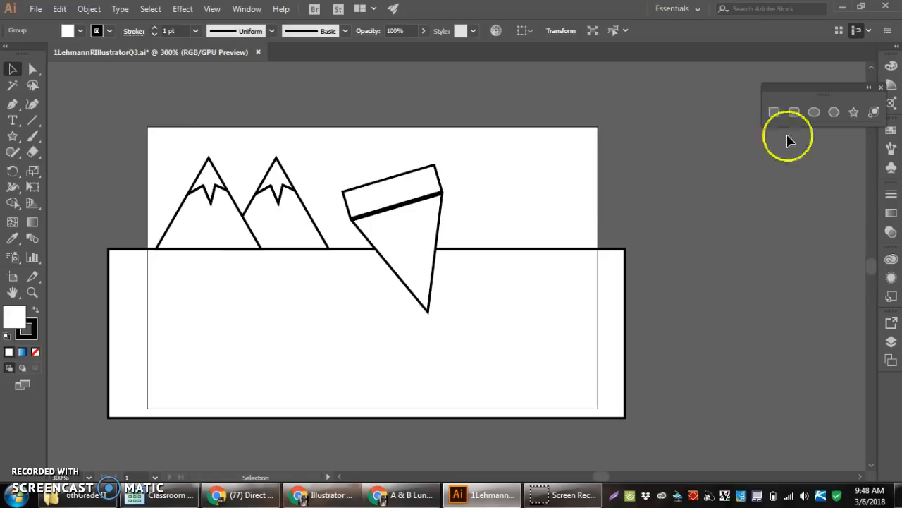
left_click(817, 113)
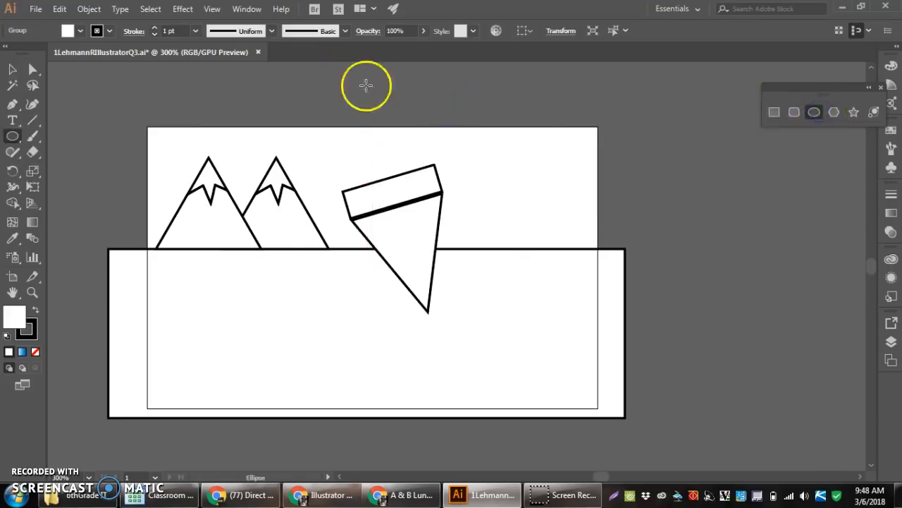
left_click_drag(403, 97, 426, 117)
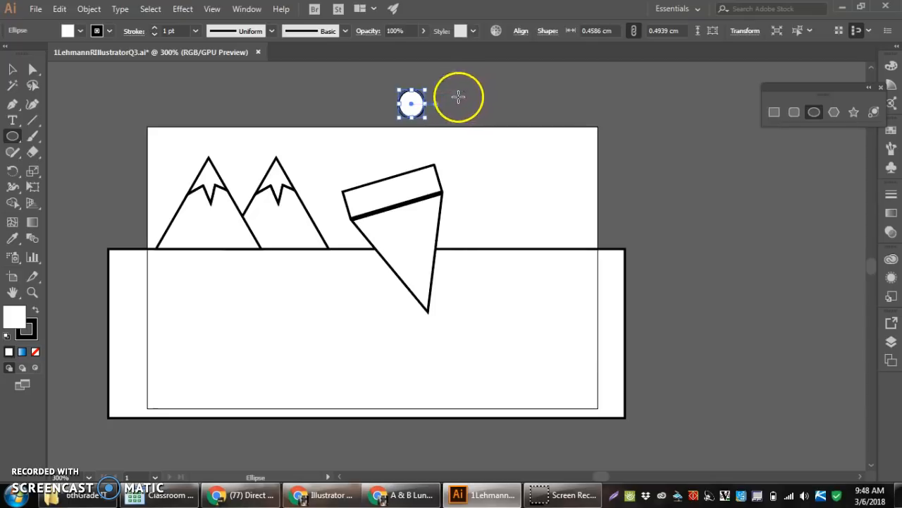
Undo the trial circle beside the ellipse and draw a small horizontal rectangle there instead
left_click_drag(454, 97, 474, 116)
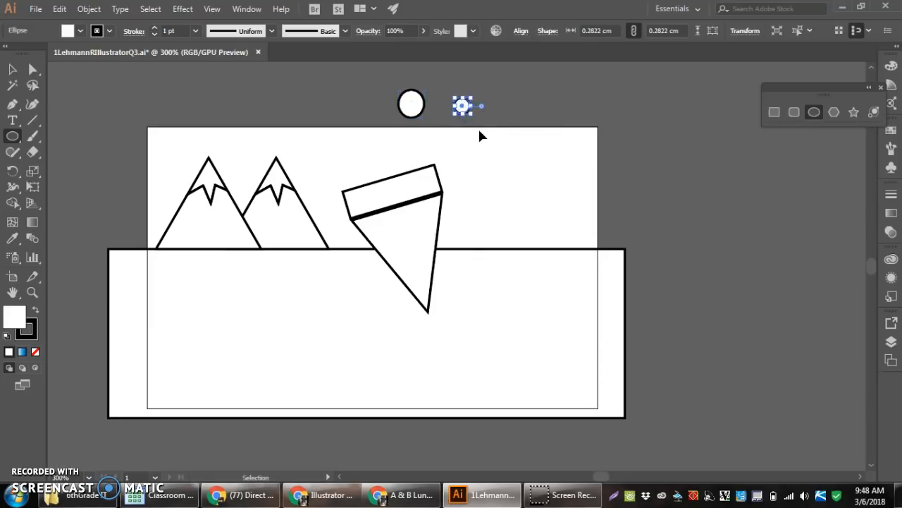
key("ctrl+z")
left_click(773, 112)
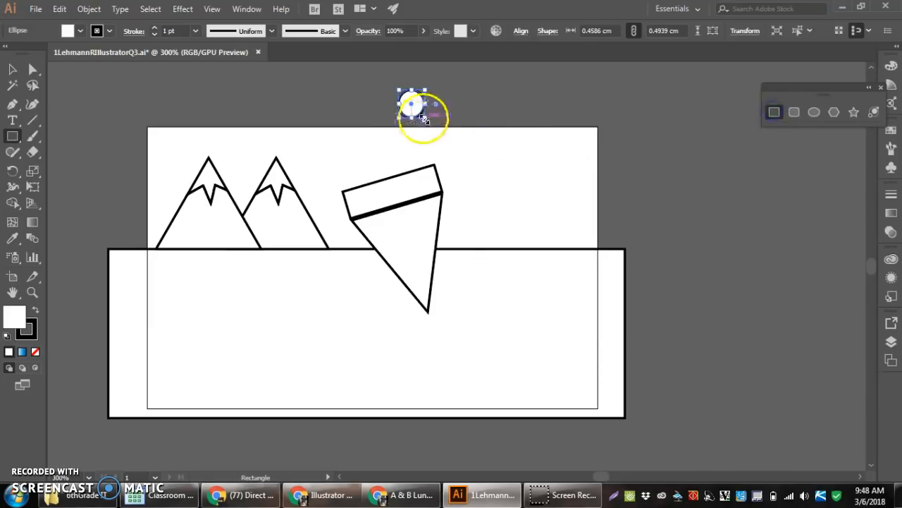
left_click_drag(449, 105, 468, 112)
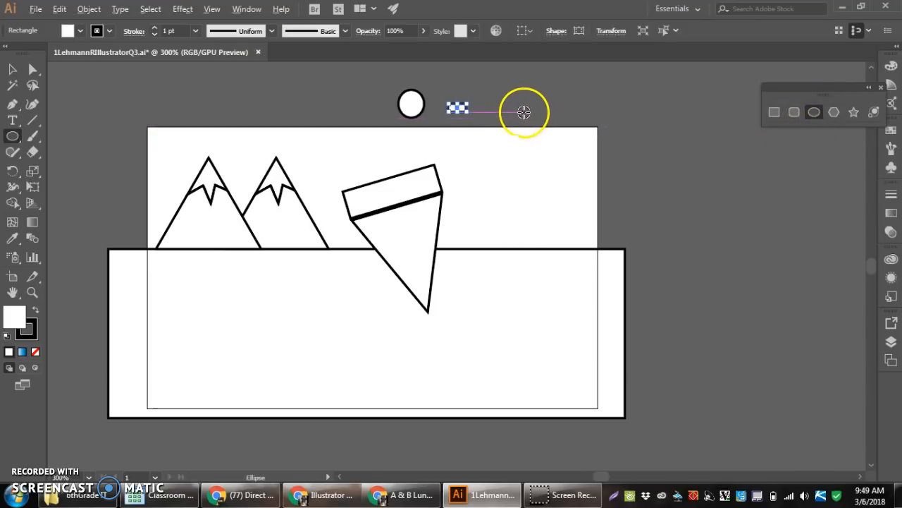
Draw a circle about 0.21 cm across beside the small rectangle above the artboard
left_click_drag(483, 88, 510, 114)
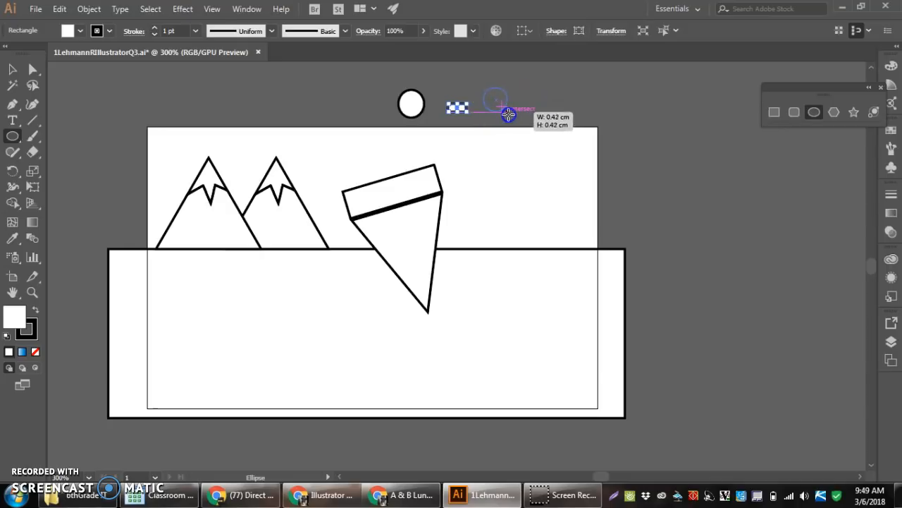
left_click_drag(509, 114, 513, 115)
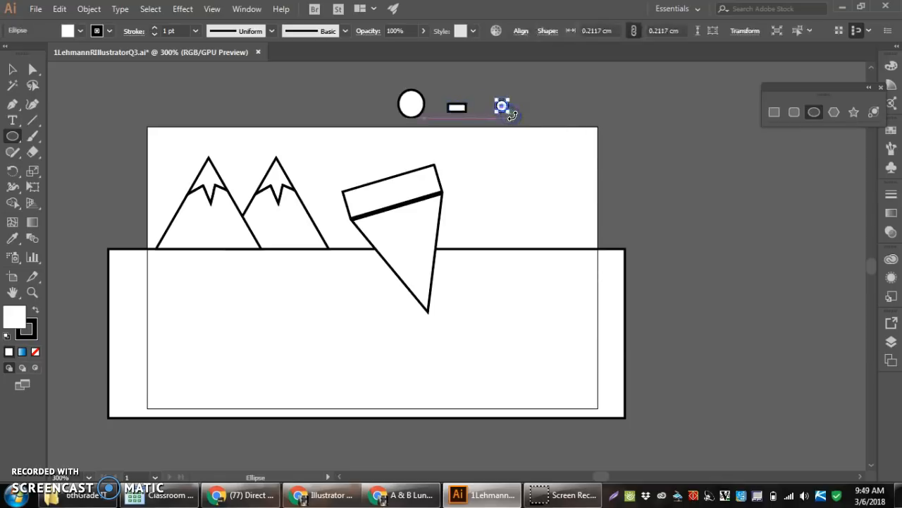
scroll(502, 107, "up", 4)
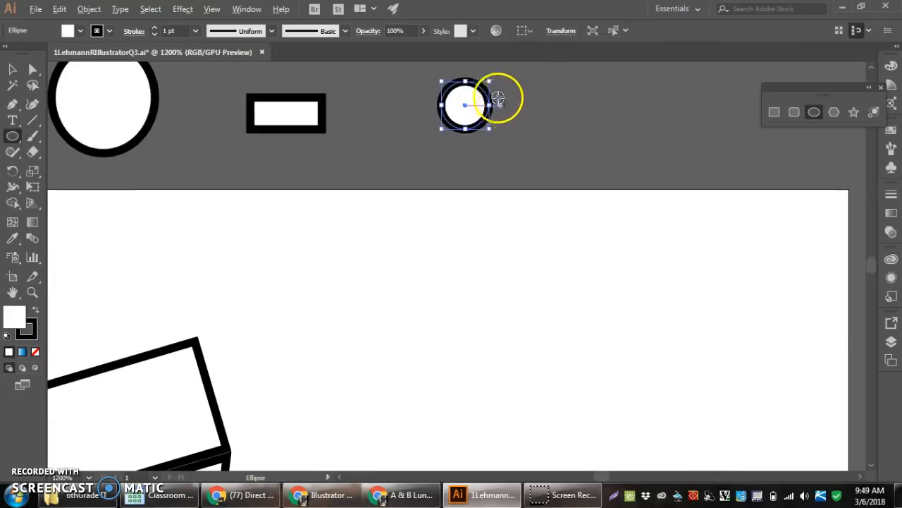
Duplicate the small circle at about 0.07 cm across and centre the copy inside the original
scroll(503, 101, "down", 4)
scroll(493, 95, "up", 3)
scroll(502, 83, "up", 3)
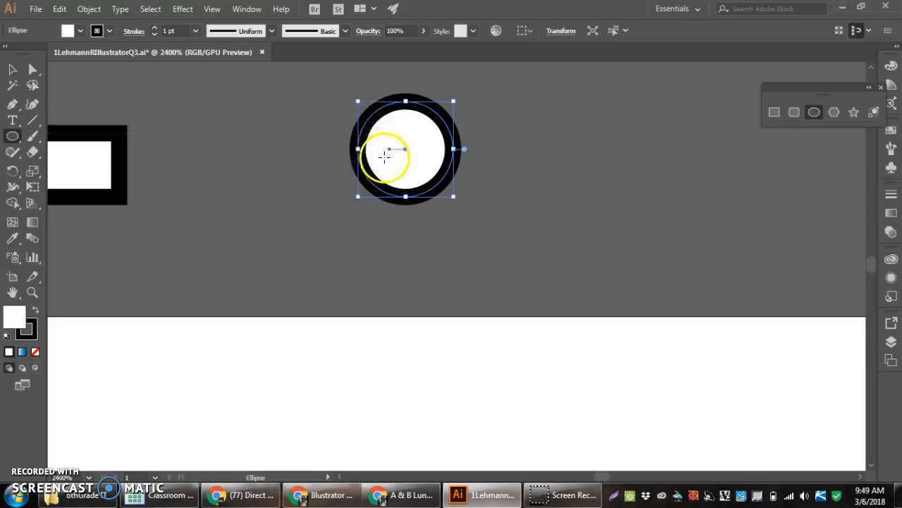
left_click_drag(405, 151, 454, 182)
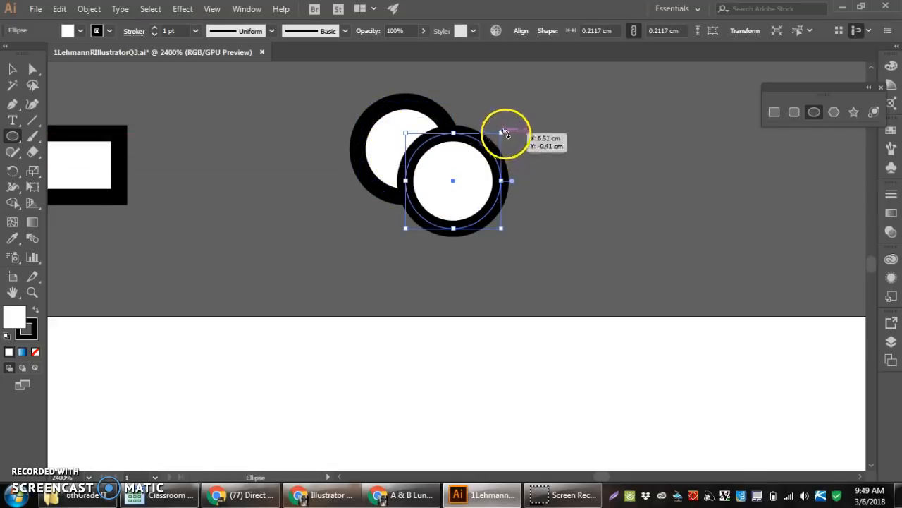
left_click_drag(501, 133, 442, 181)
left_click_drag(420, 213, 405, 149)
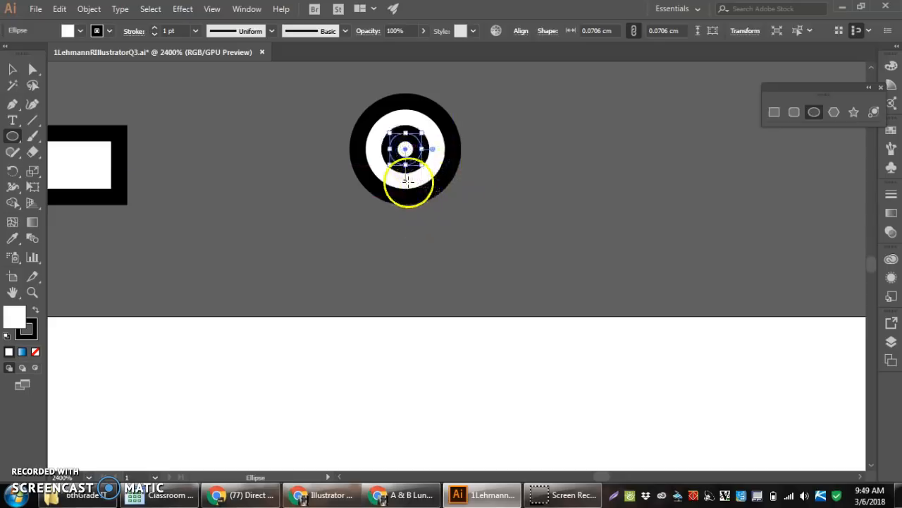
Select both concentric circles and cut out the inner one with Shape Builder to form a ring
left_click(13, 69)
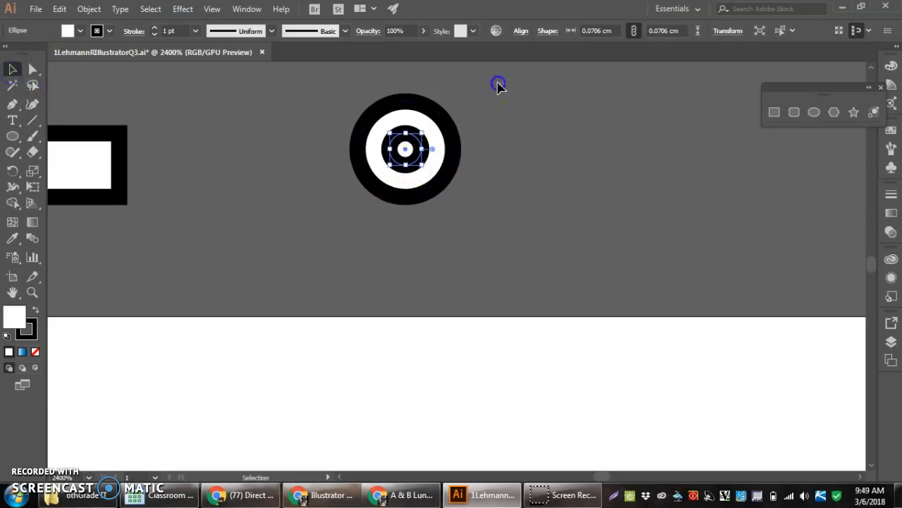
key("ctrl+a")
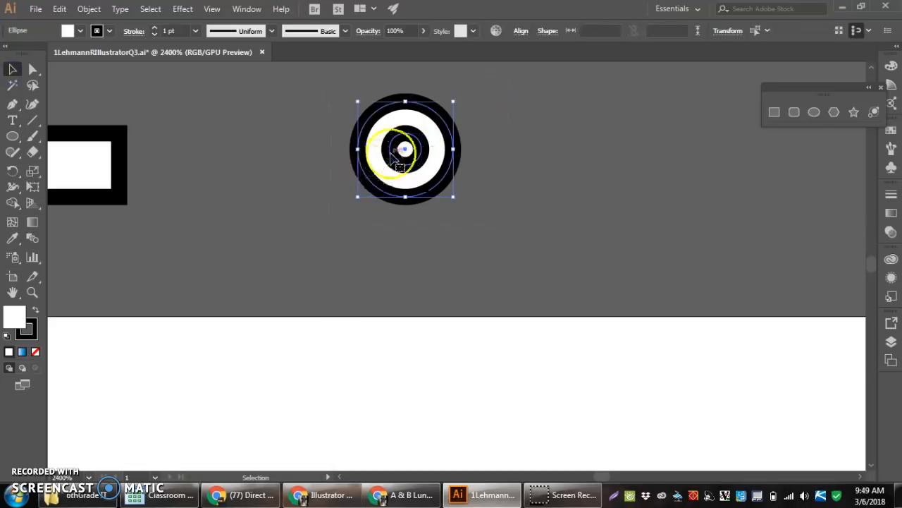
left_click(13, 203)
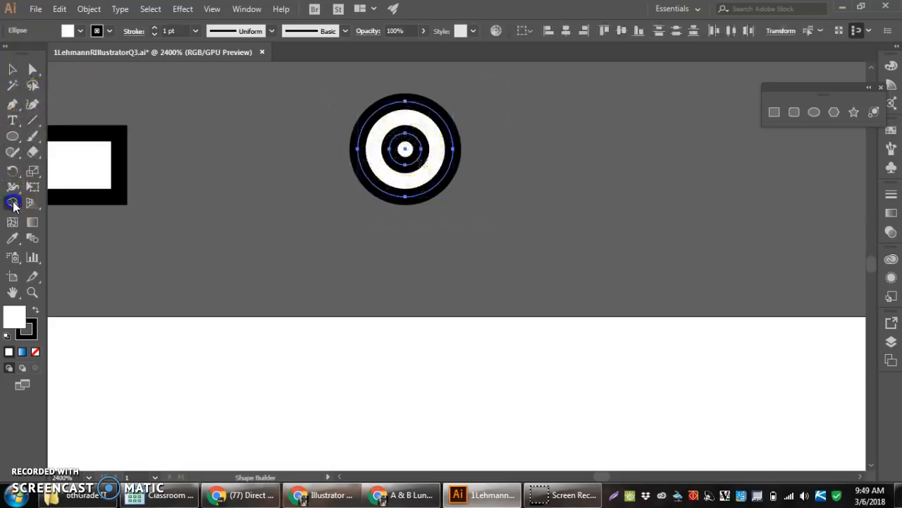
left_click(404, 151, "alt")
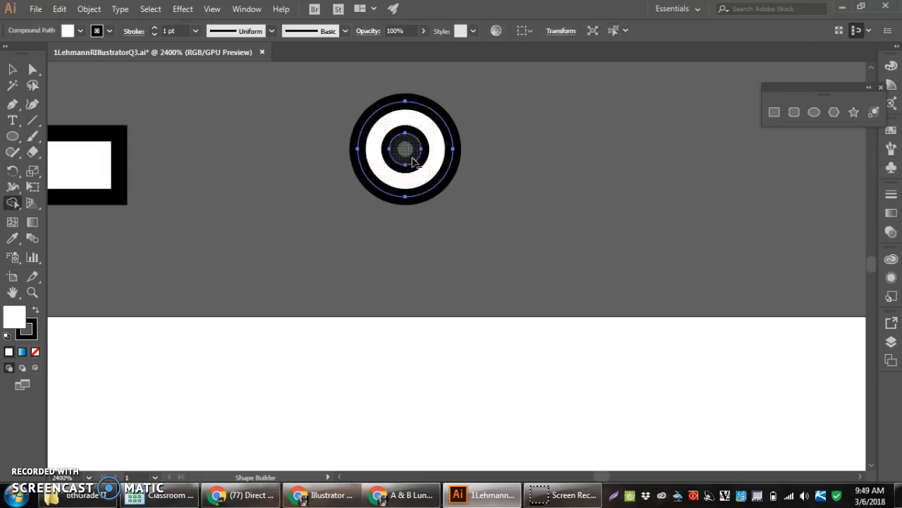
Scale the ring down slightly in proportion to the neighbouring ellipse and rectangle
scroll(498, 176, "down", 3)
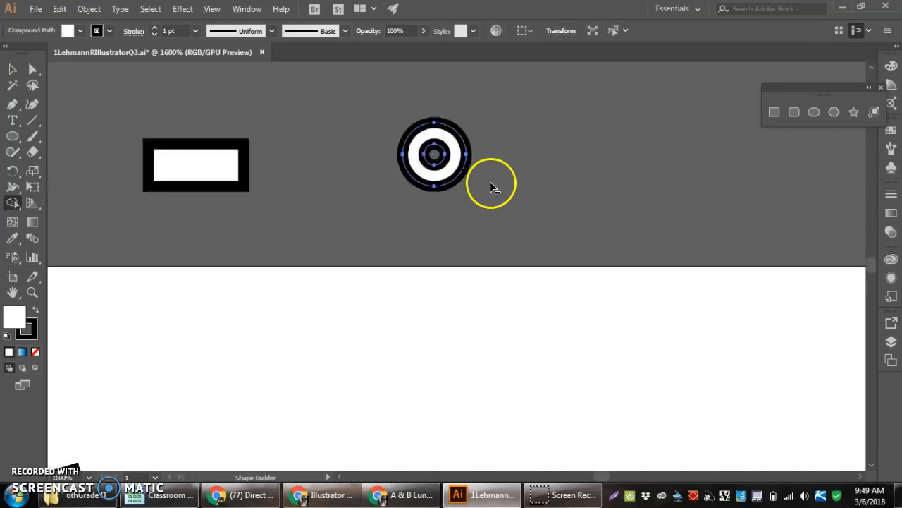
scroll(487, 178, "up", 1)
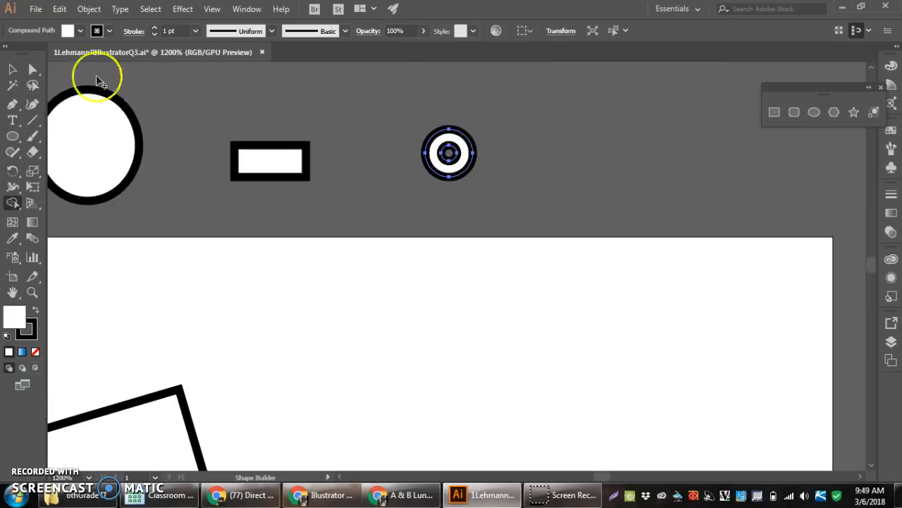
left_click(12, 69)
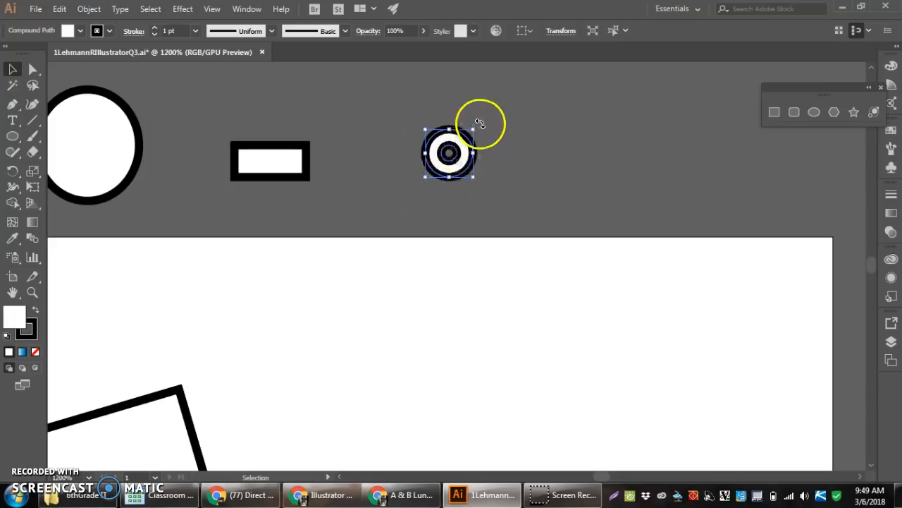
mouse_move(475, 128)
left_mouse_down()
mouse_move(457, 153)
mouse_move(462, 140)
left_mouse_up()
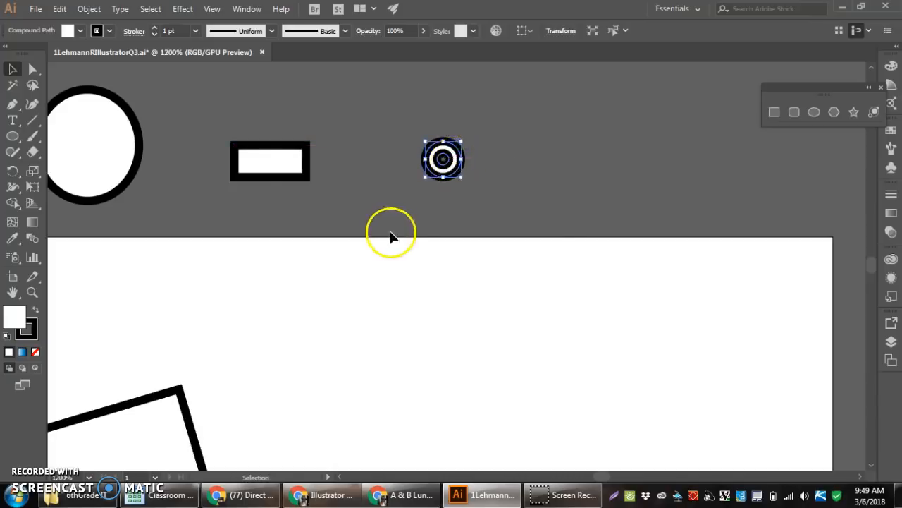
scroll(391, 236, "down", 2)
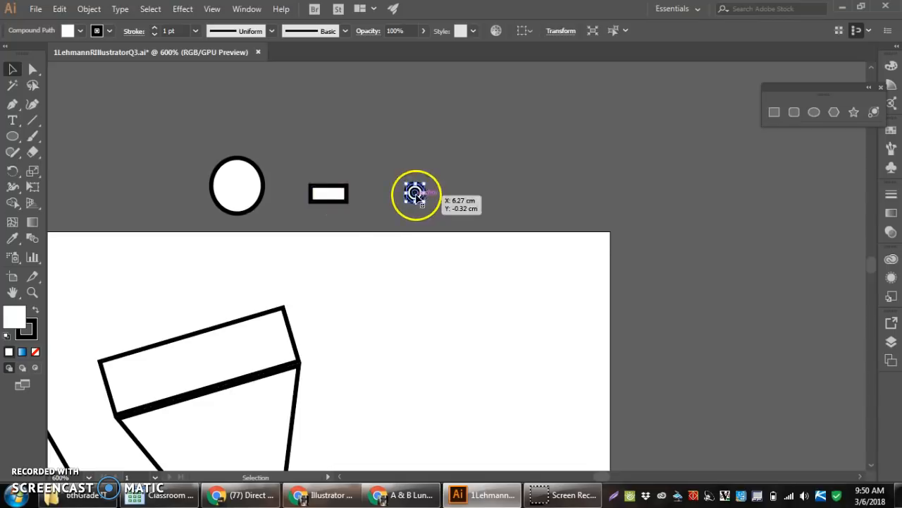
Place four copies of the ellipse on the triangular pizza slice, letting the outer ones overhang its edges
scroll(237, 236, "down", 2)
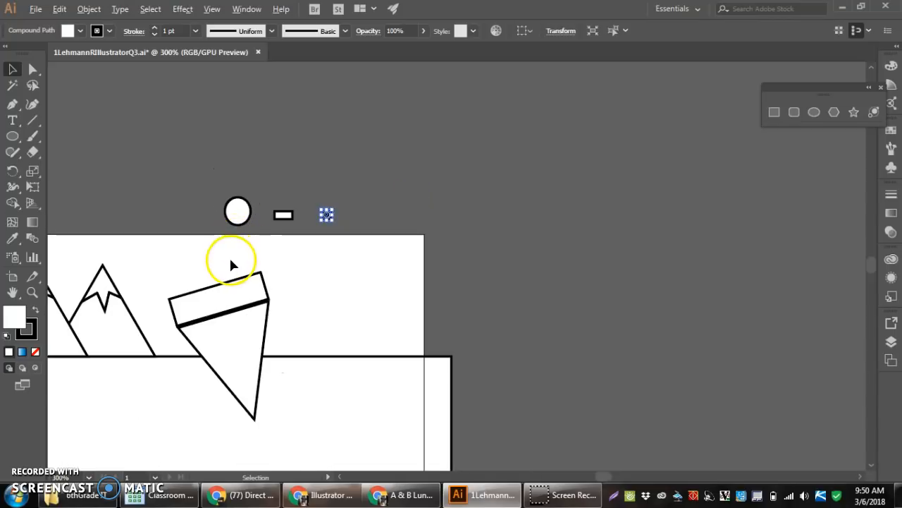
scroll(190, 359, "up", 1)
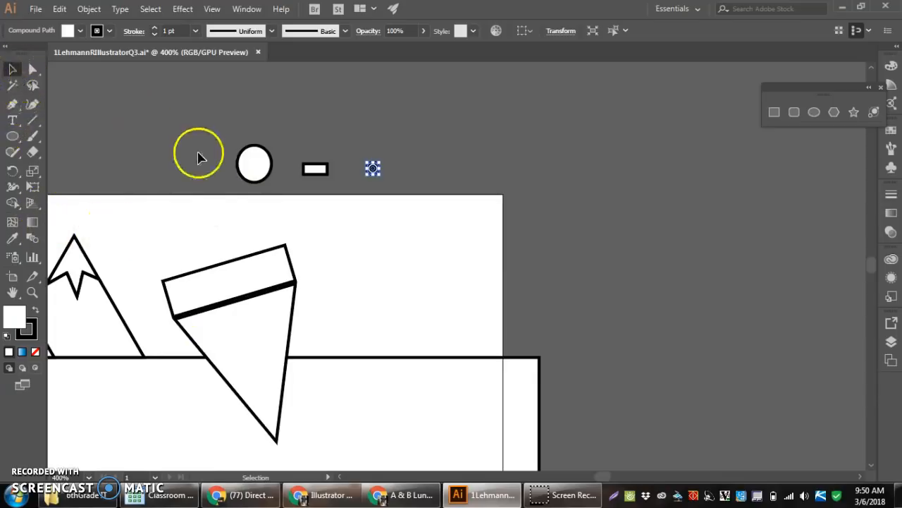
left_click(255, 166)
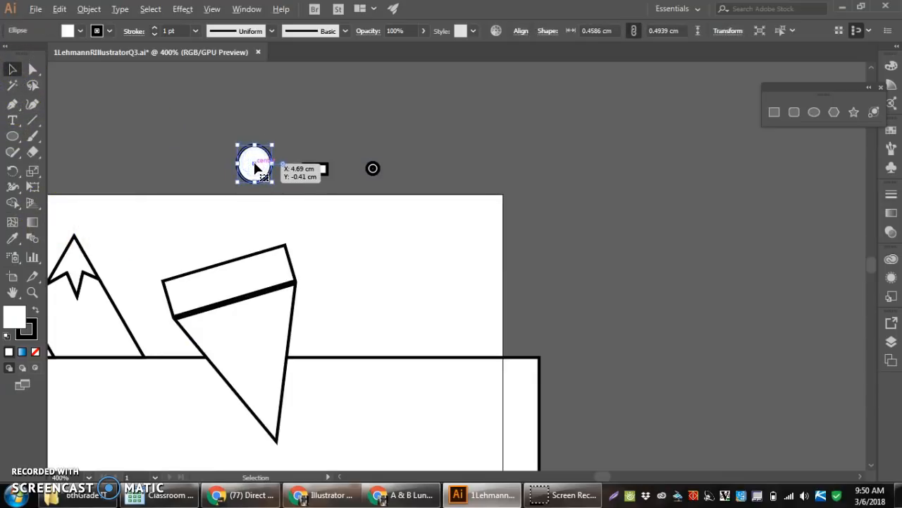
left_click_drag(255, 176, 273, 402)
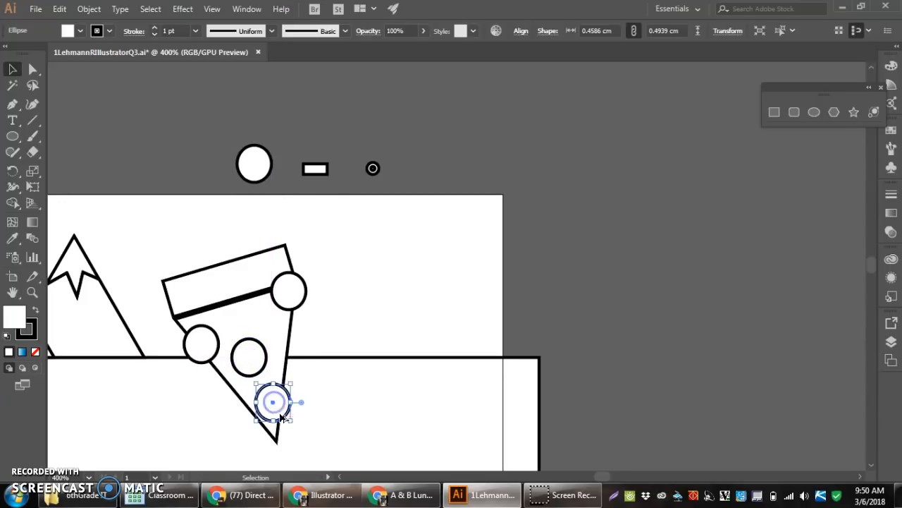
Duplicate the small rectangle five times beside the pizza slice, rotating the copies to varied angles
left_click(319, 171)
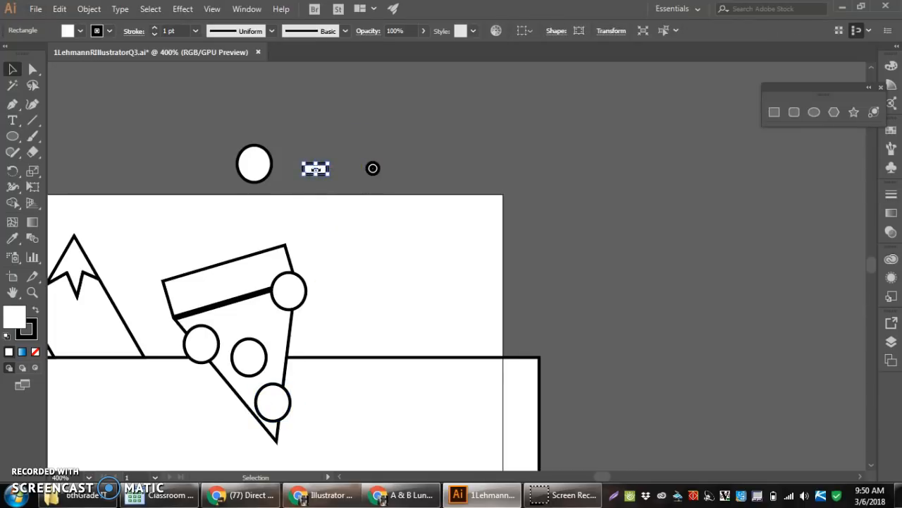
scroll(315, 170, "up", 1)
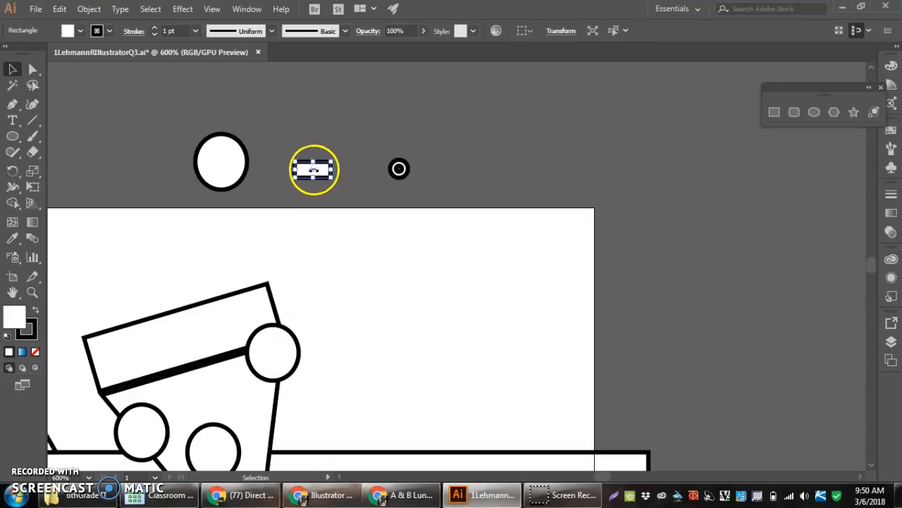
scroll(314, 173, "up", 1)
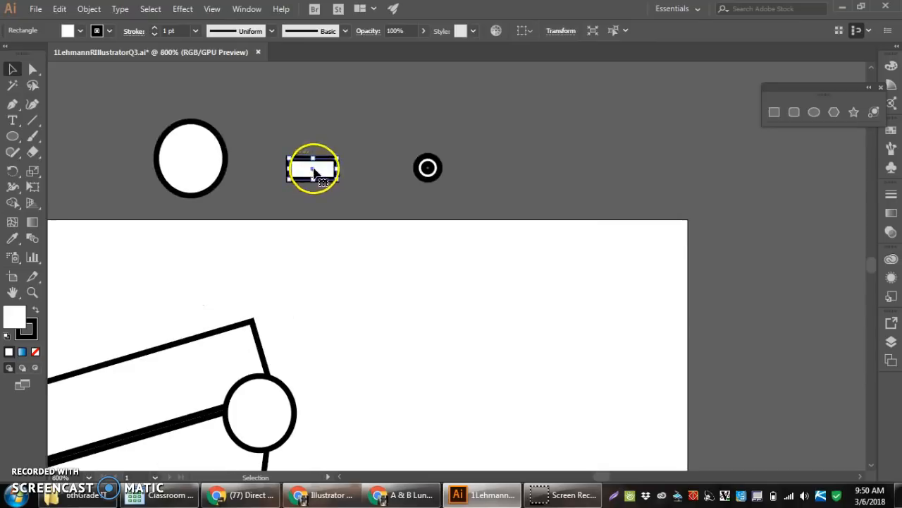
left_click_drag(313, 173, 363, 397)
left_click_drag(388, 262, 419, 356)
Duplicate the small ring four times beside the rectangle copies on the artboard
left_click_drag(410, 194, 399, 205)
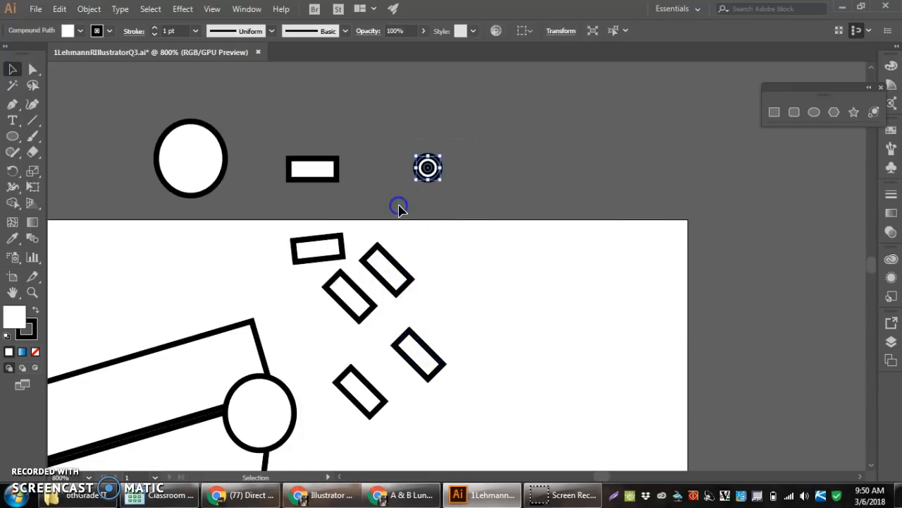
left_click_drag(426, 176, 476, 264)
left_click_drag(487, 312, 439, 301)
Scatter the five rotated rectangle copies over the pizza slice, overlapping some of the circles
scroll(439, 301, "down", 5)
scroll(401, 373, "up", 4)
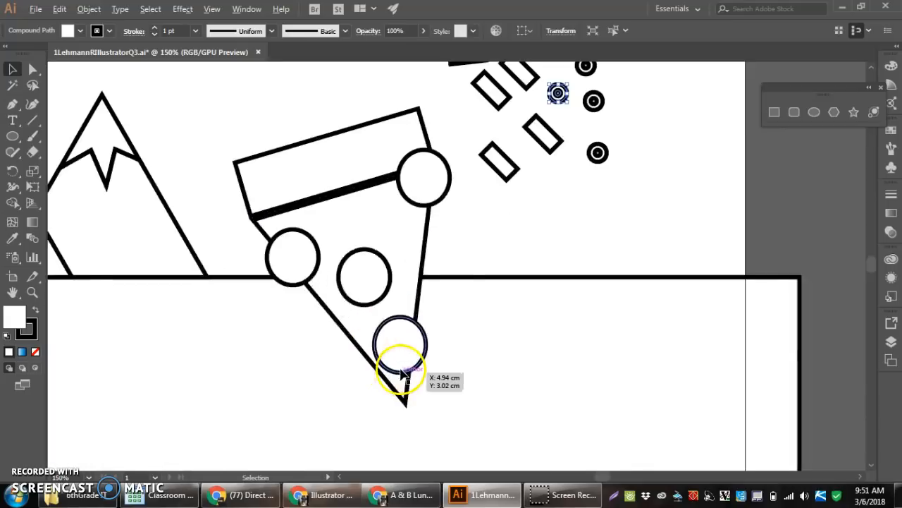
scroll(401, 373, "down", 1)
left_click_drag(466, 238, 377, 274)
left_click_drag(467, 229, 374, 315)
left_click_drag(498, 219, 382, 347)
left_click_drag(471, 199, 409, 256)
left_click_drag(455, 180, 342, 283)
left_click_drag(506, 185, 389, 308)
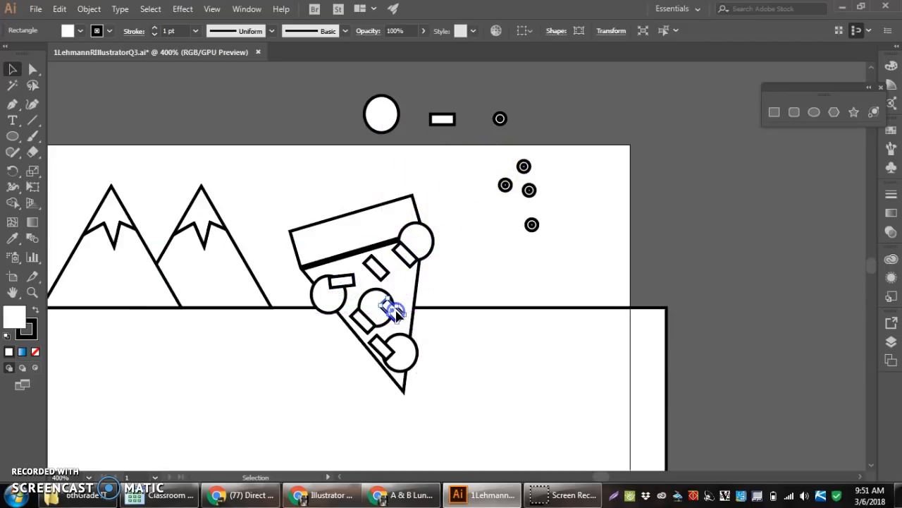
Place three copies of the ring among the circles and rectangles on the pizza slice
left_click(508, 186)
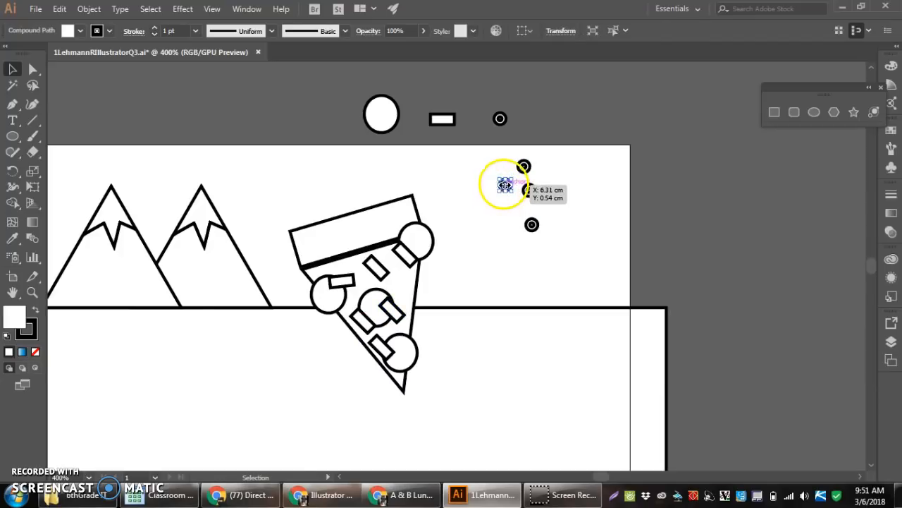
scroll(505, 185, "up", 1, "alt")
left_click_drag(504, 188, 296, 407)
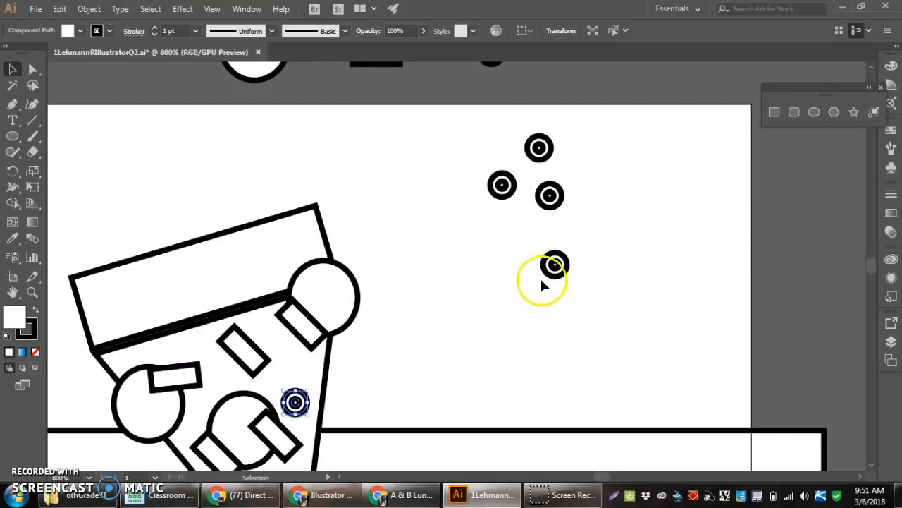
left_click_drag(554, 279, 230, 386)
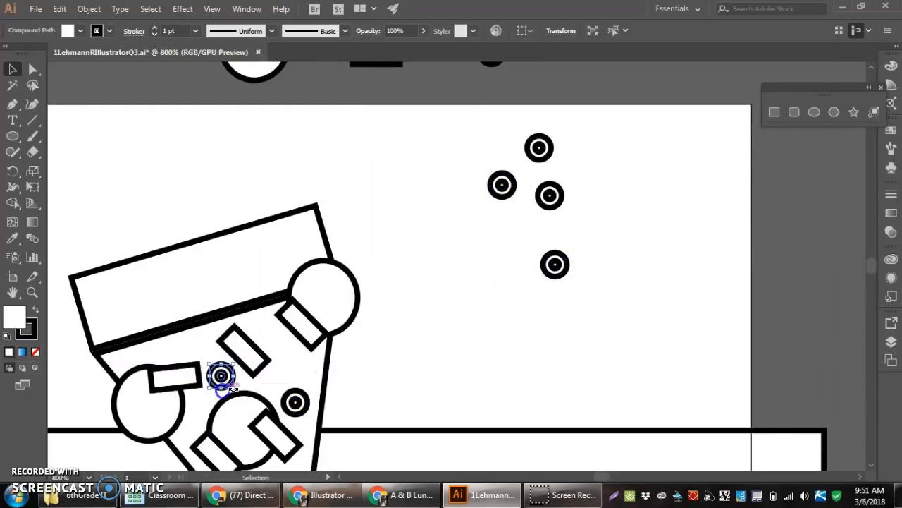
left_click_drag(516, 196, 272, 464)
Select the slice with its toppings and cut off the upper-right circle's overhang beyond the slice with Shape Builder
scroll(317, 402, "down", 5)
scroll(310, 451, "up", 4)
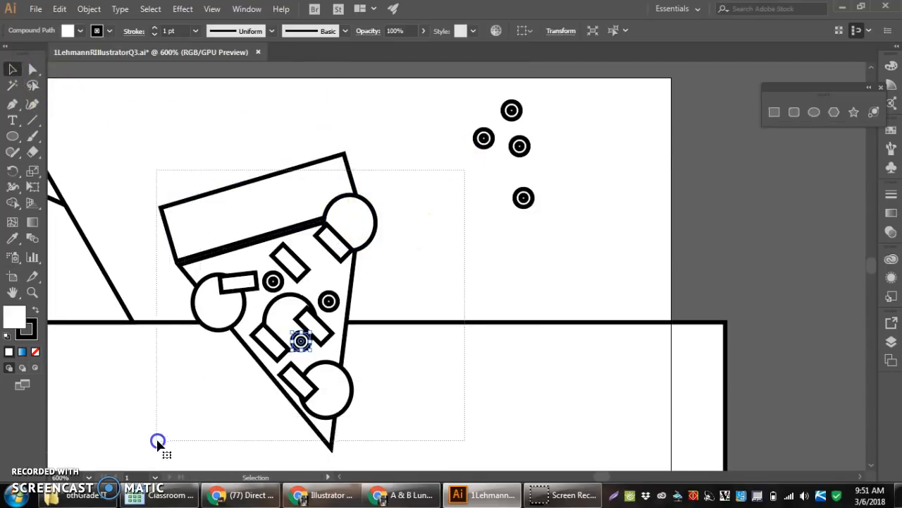
left_click_drag(157, 442, 157, 442)
left_click(12, 203)
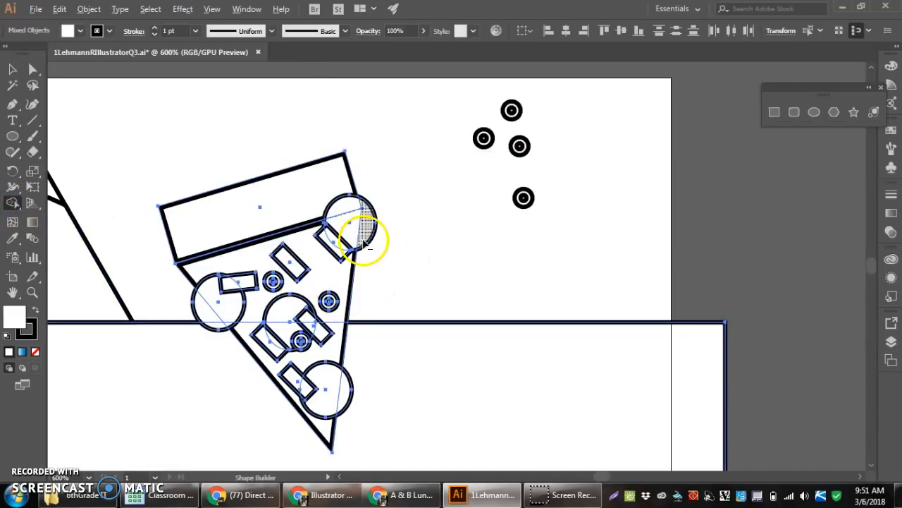
left_click(371, 210, "alt")
Merge the upper-right circle's part above the crust line into the crust and unite its remaining pieces on the slice
scroll(373, 218, "up", 3)
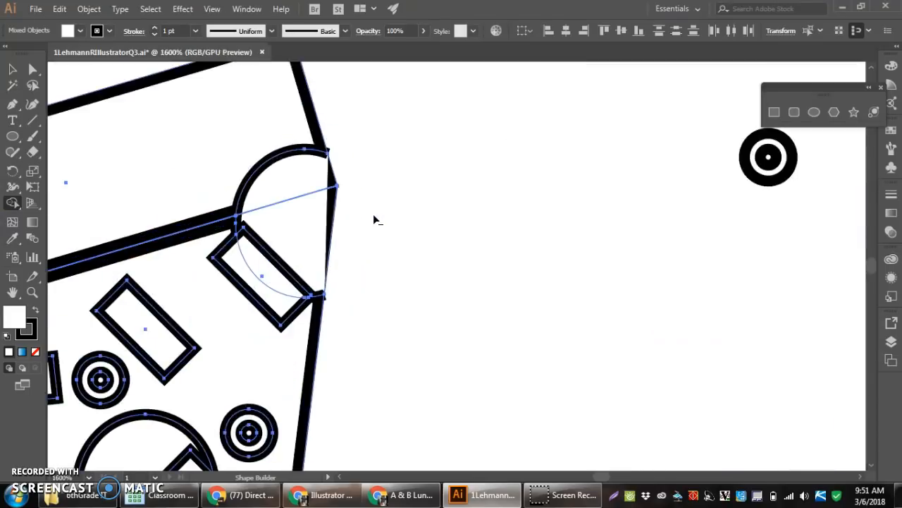
left_click(293, 156, "alt")
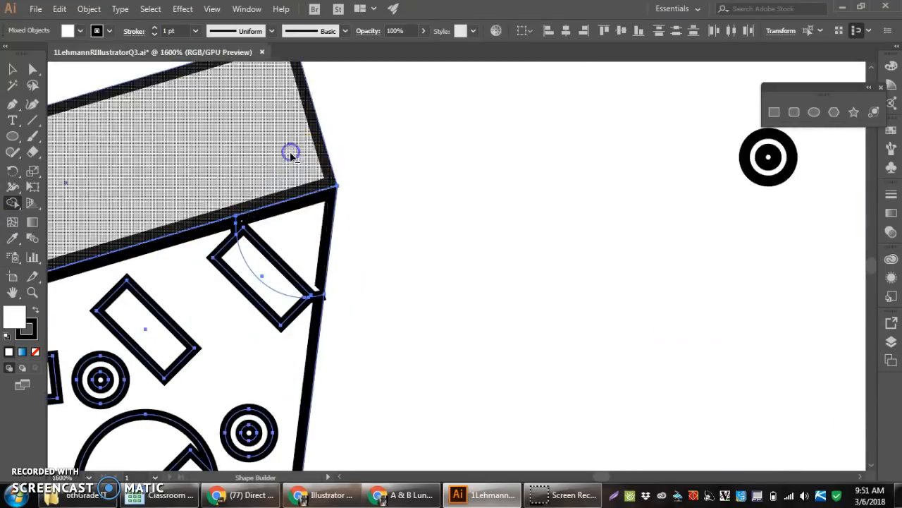
scroll(299, 238, "down", 1)
left_click_drag(311, 204, 282, 252)
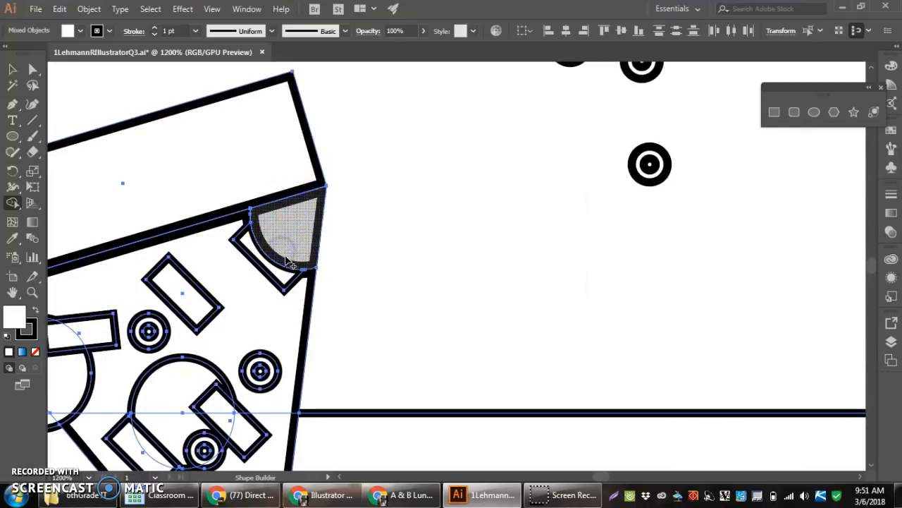
Try to delete the lower-right circle's overhang with Shape Builder, then restore the ground rectangle
scroll(275, 278, "down", 3)
scroll(258, 306, "up", 3)
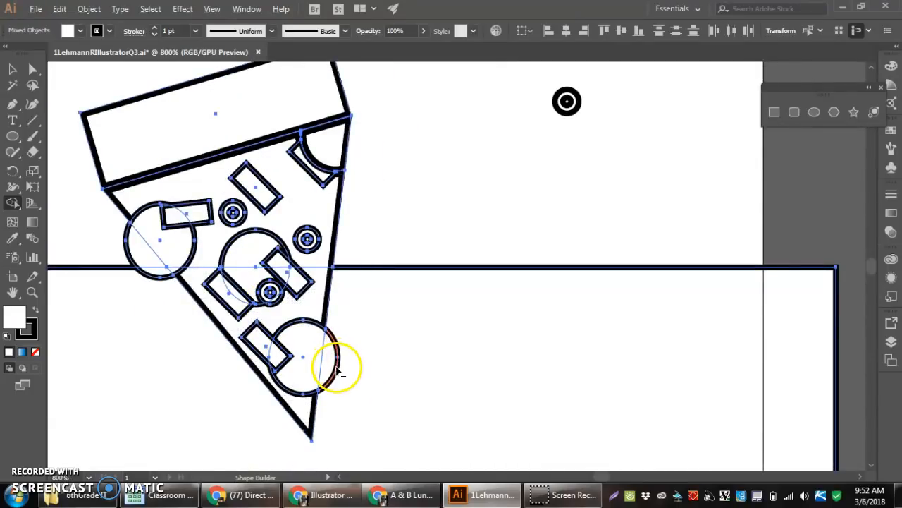
left_click(337, 368, "alt")
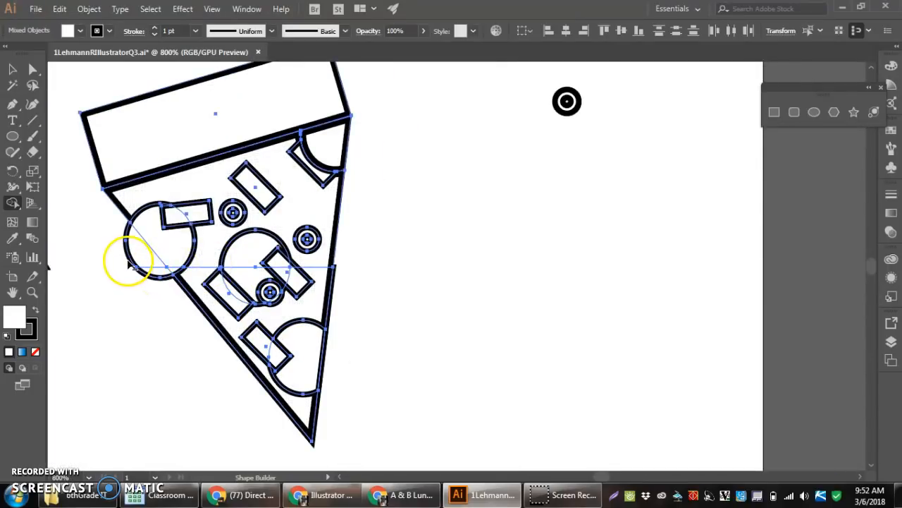
scroll(131, 260, "down", 5)
scroll(122, 258, "up", 3)
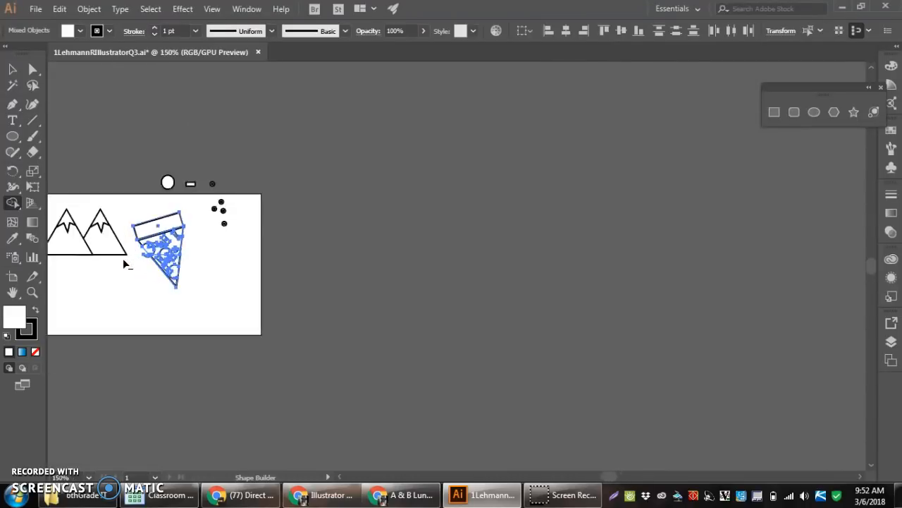
scroll(164, 234, "up", 2)
scroll(151, 252, "down", 4)
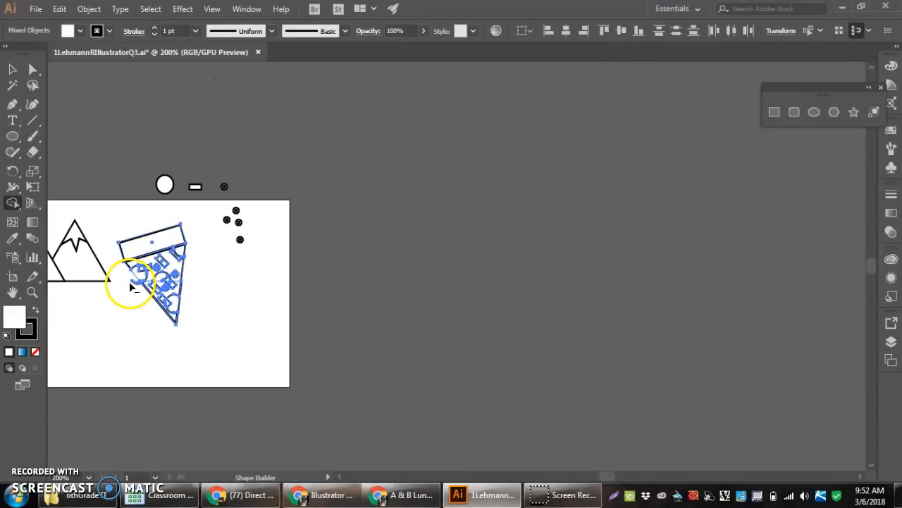
key("ctrl+equal")
key("ctrl+equal")
key("ctrl+equal")
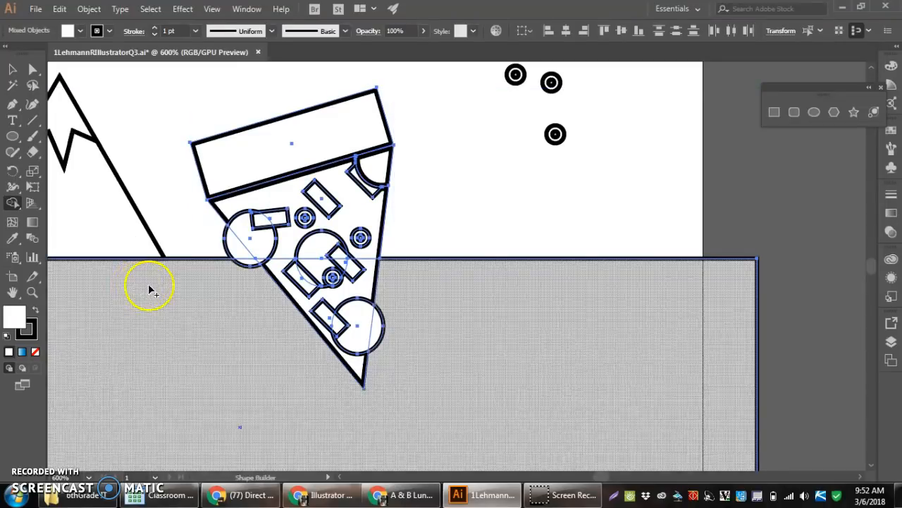
Trim the left circle to the slice edge with Shape Builder, merging its overhang below the horizon into the ground
scroll(151, 281, "down", 1)
scroll(152, 280, "down", 1)
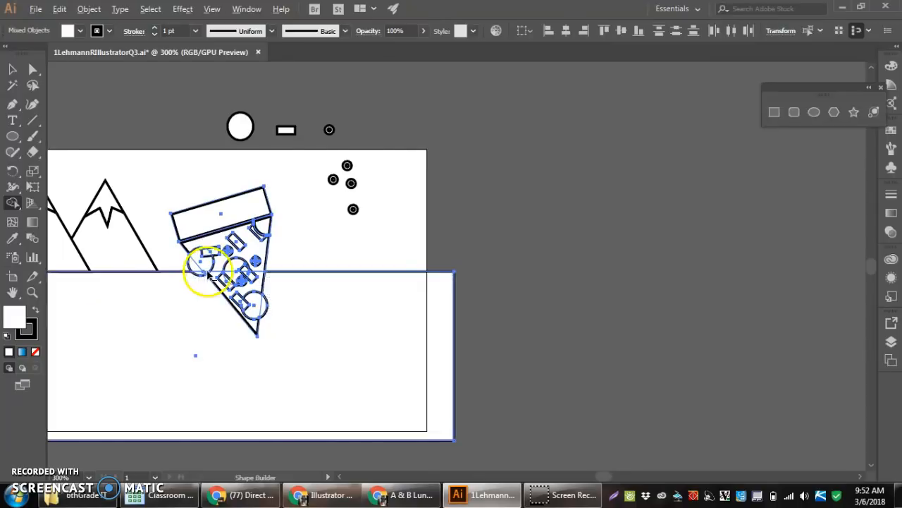
scroll(202, 268, "up", 4)
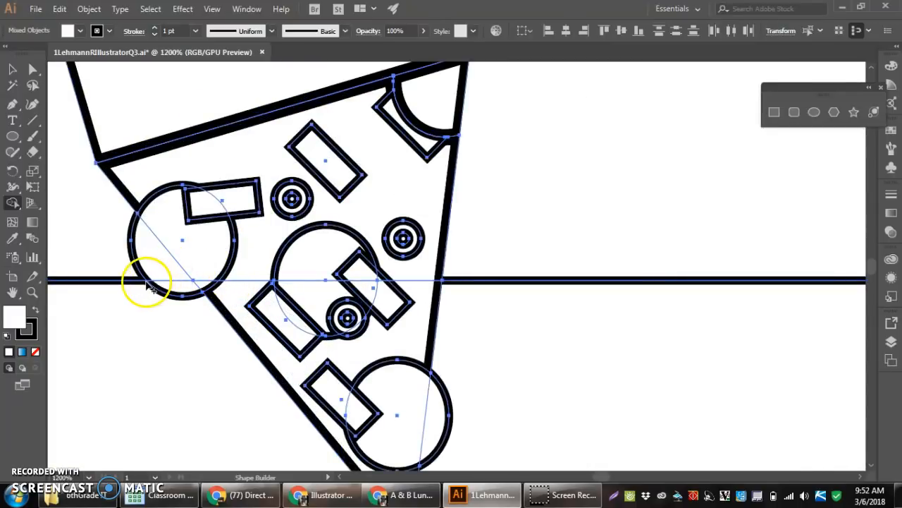
left_click(135, 260, "alt")
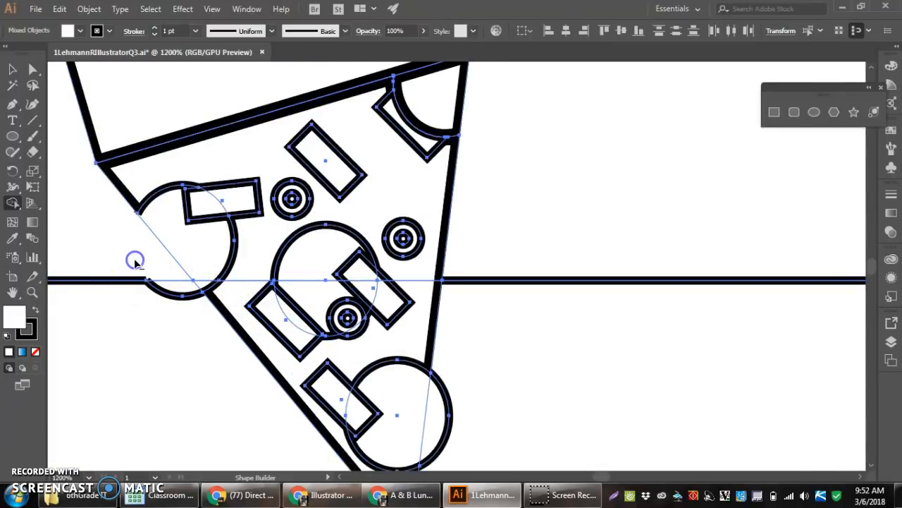
left_click_drag(141, 280, 165, 293)
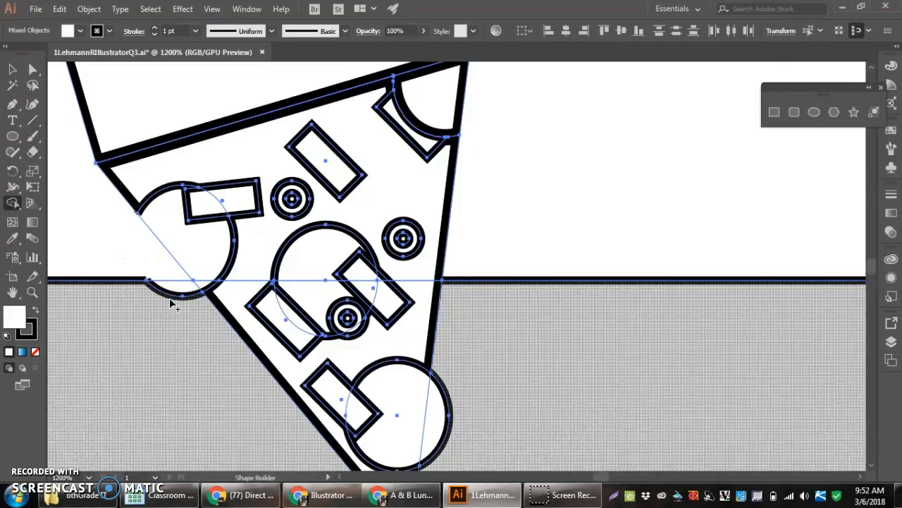
left_click(170, 298)
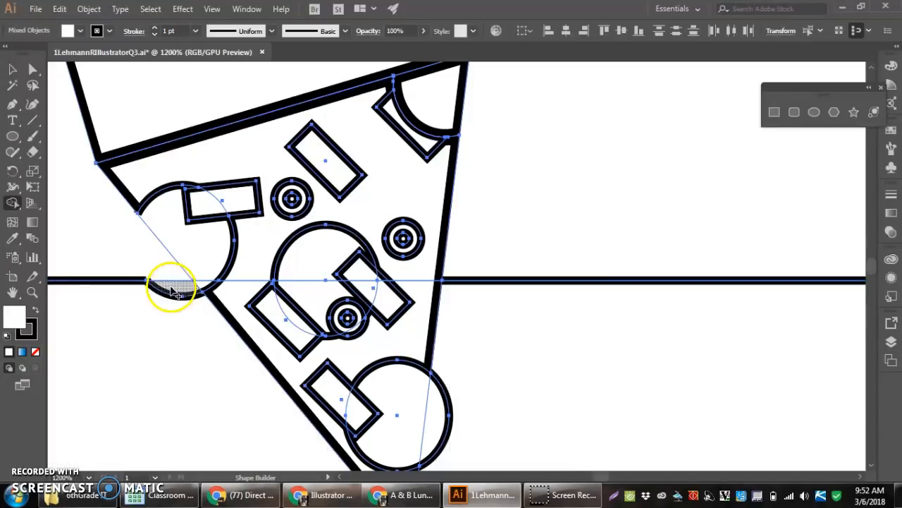
mouse_move(163, 305)
left_mouse_down()
mouse_move(183, 282)
mouse_move(156, 307)
mouse_move(175, 292)
left_mouse_up()
key("ctrl+z")
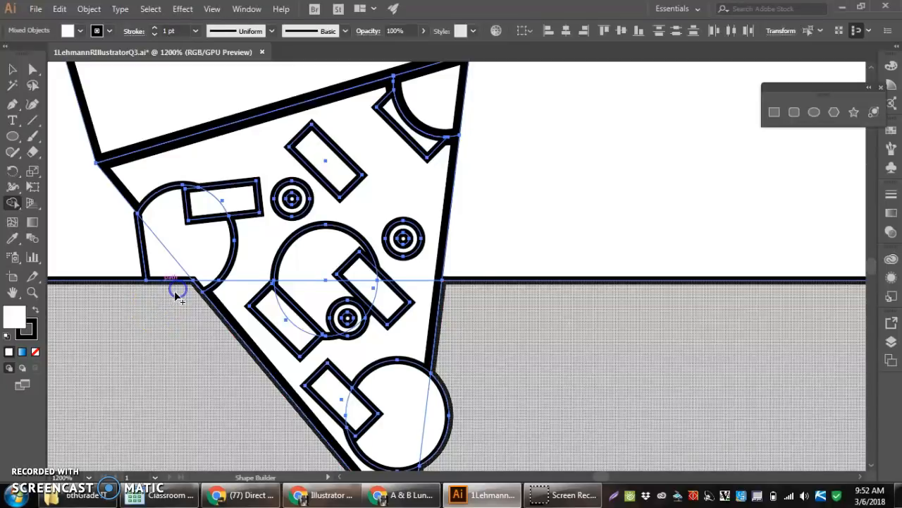
left_click_drag(161, 261, 146, 270)
scroll(144, 269, "down", 2, "alt")
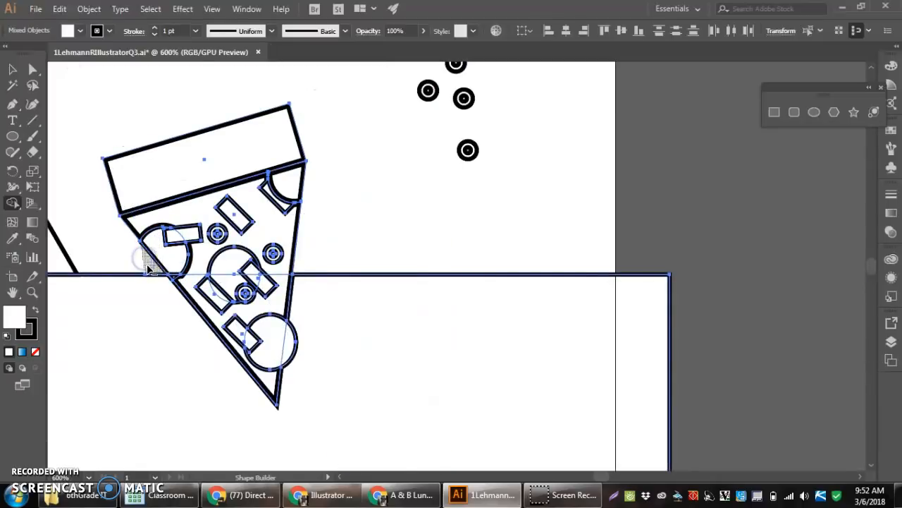
Try again to remove the lower-right circle's overhang by deleting it, and undo the deletion
scroll(205, 320, "up", 2, "alt")
left_click(299, 325, "alt")
scroll(298, 324, "down", 4, "alt")
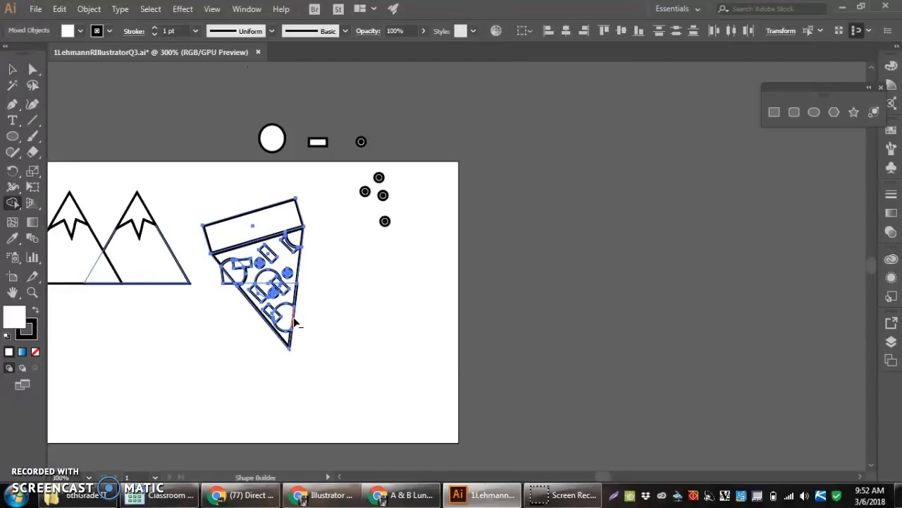
scroll(295, 322, "up", 4, "alt")
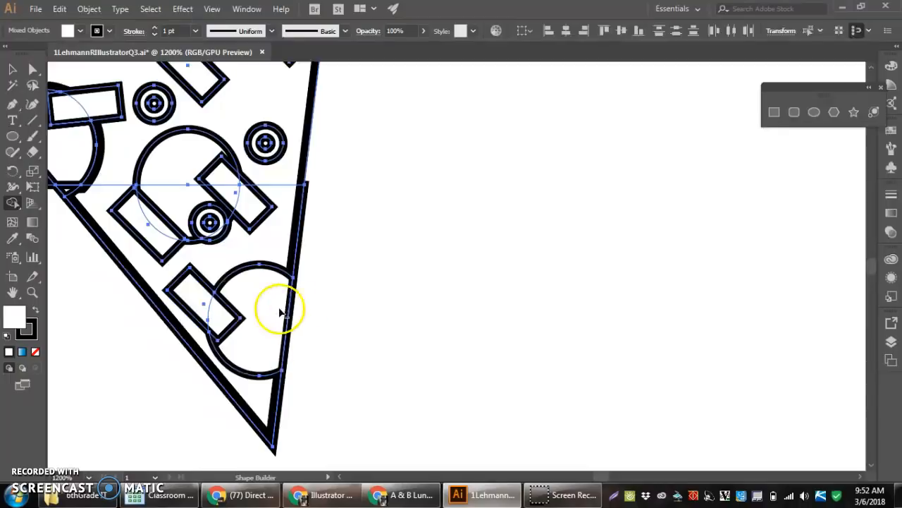
key("ctrl+z")
key("ctrl+z")
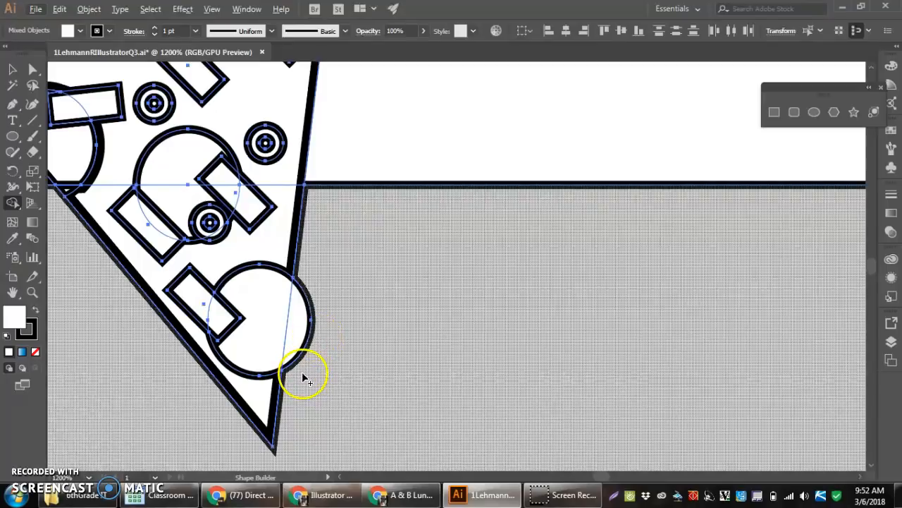
Merge the lower-right circle's overhang into the ground rectangle with Shape Builder and deselect the artwork
left_click_drag(308, 375, 298, 343)
scroll(298, 346, "down", 3)
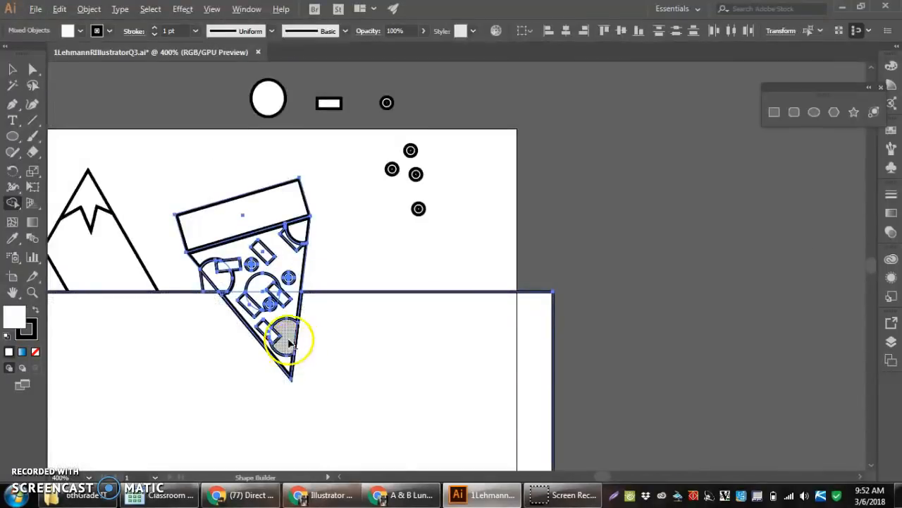
scroll(208, 289, "up", 2)
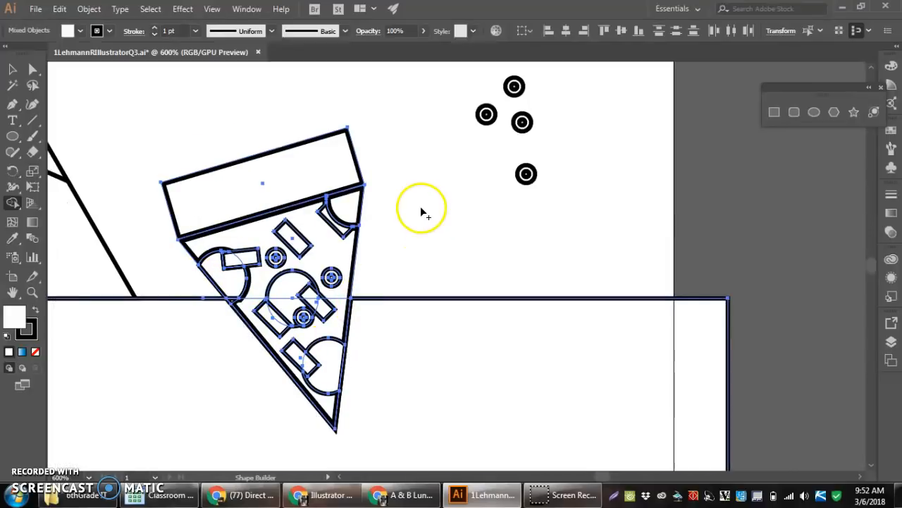
left_click(12, 69)
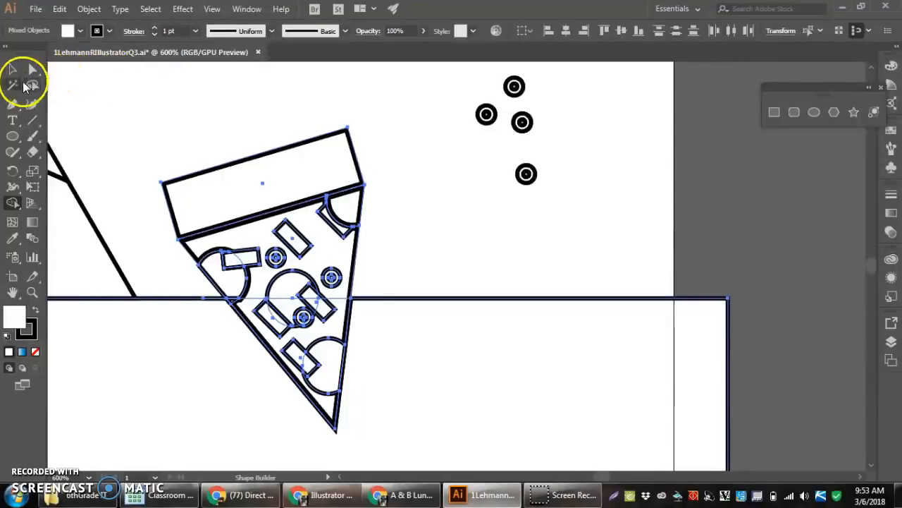
left_click(222, 101)
scroll(182, 162, "down", 3)
scroll(91, 168, "down", 2)
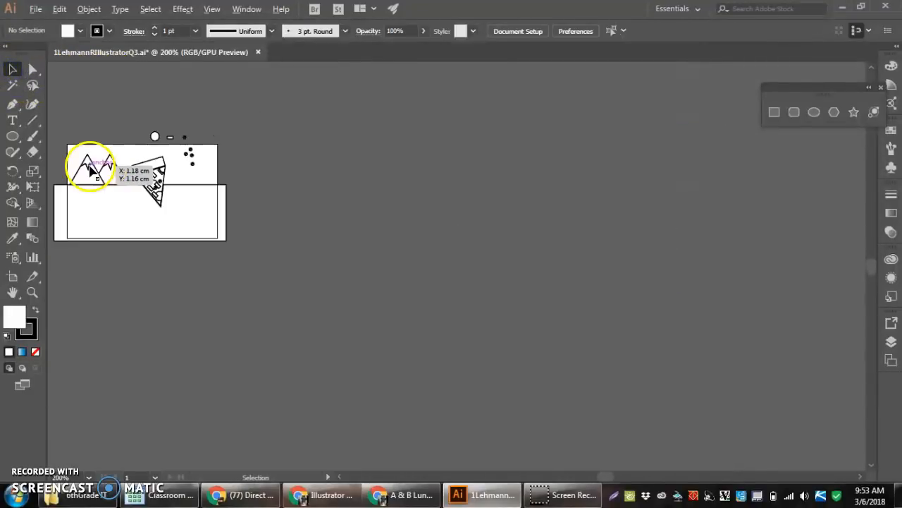
scroll(69, 167, "up", 3)
scroll(68, 168, "up", 1)
scroll(68, 168, "down", 1)
left_click(255, 202)
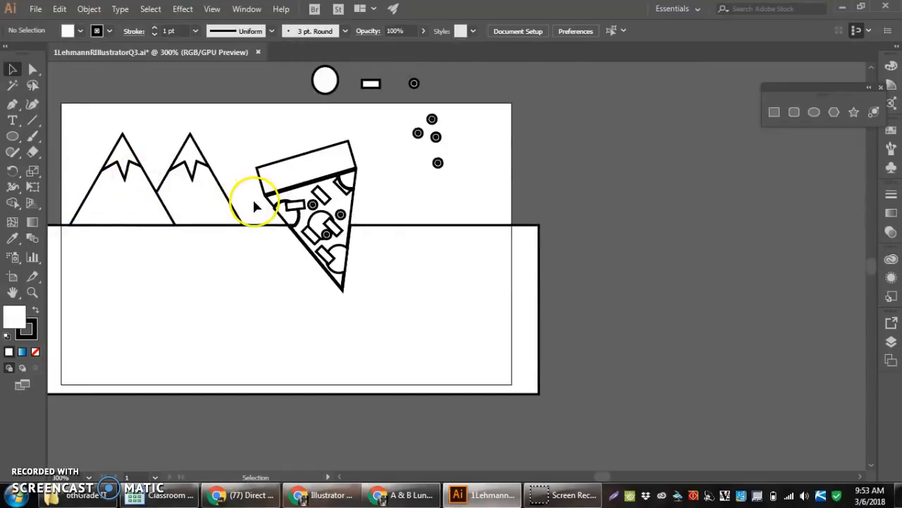